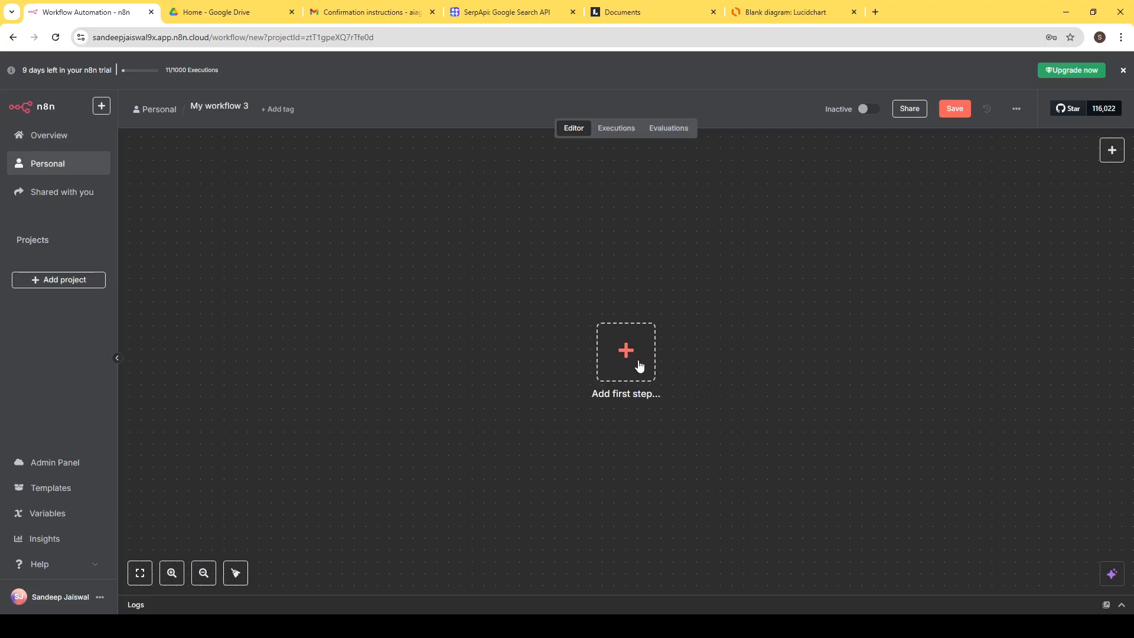
Add an OpenAI Chat Model node as the first step of the empty workflow.
{"action": "left_click", "coordinate": [639, 366]}
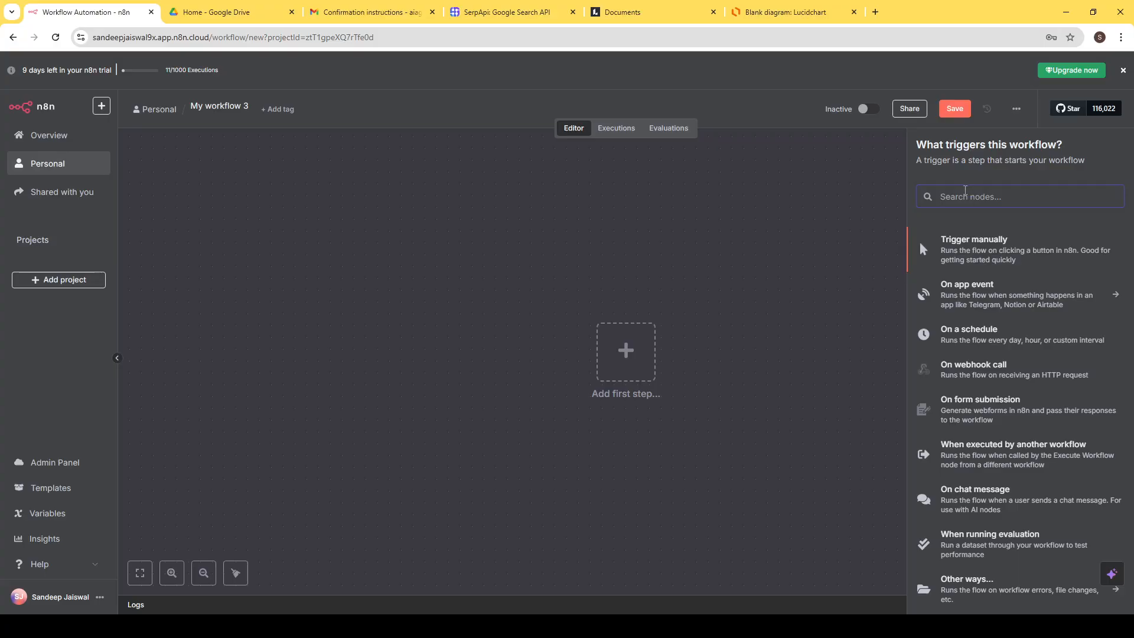
{"action": "type", "text": "open"}
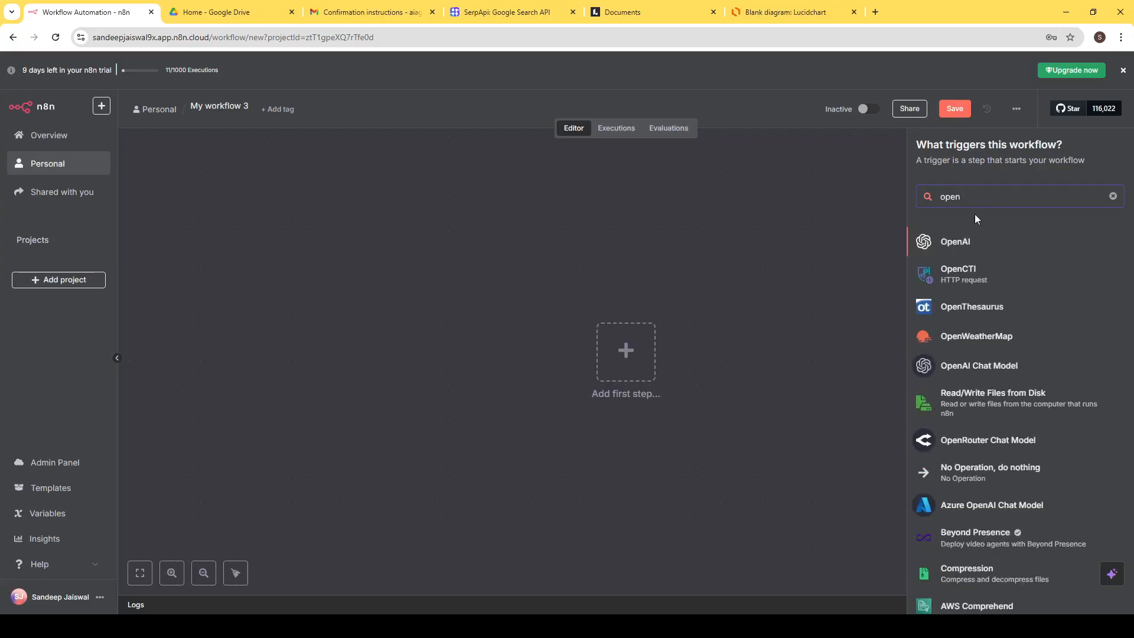
{"action": "left_click", "coordinate": [955, 243]}
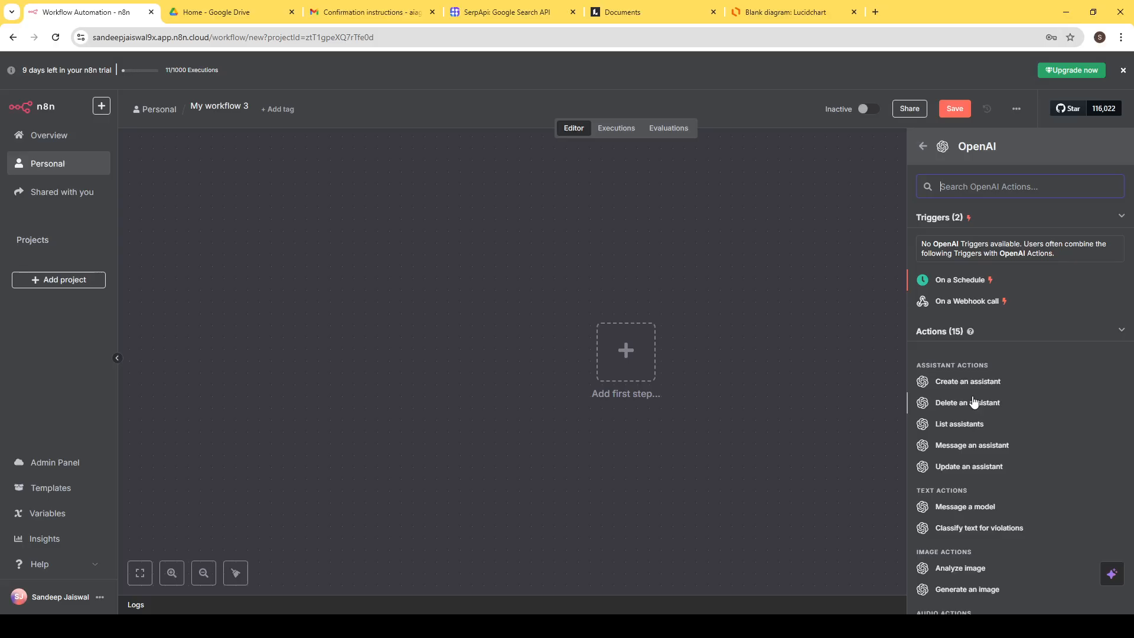
{"action": "left_click", "coordinate": [923, 146]}
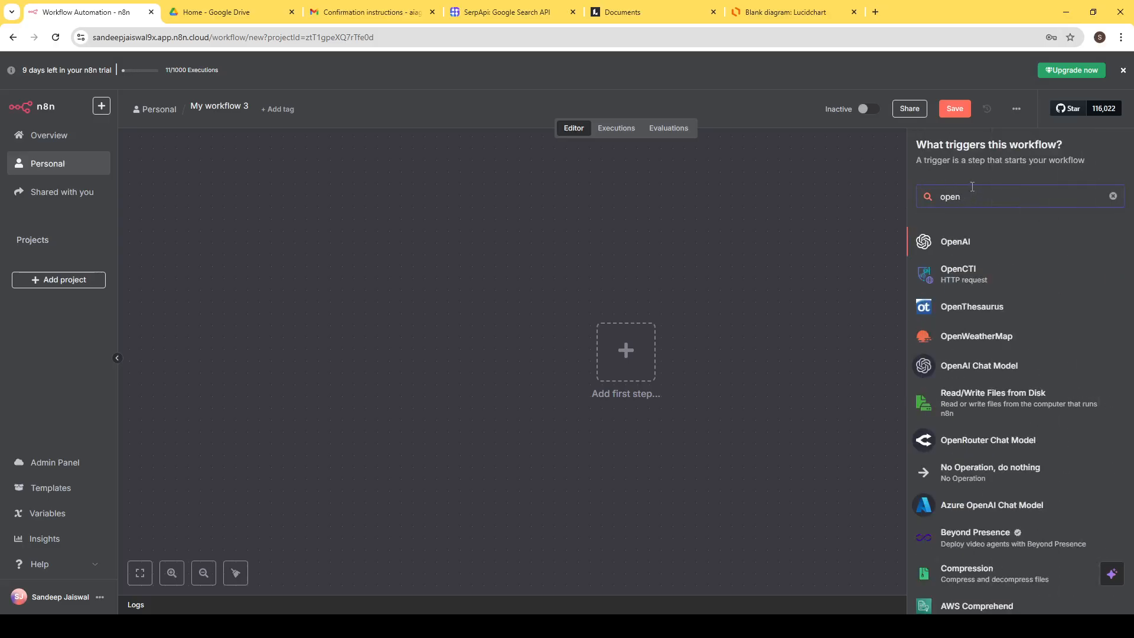
{"action": "left_click_drag", "start_coordinate": [960, 197], "coordinate": [952, 199]}
{"action": "left_click", "coordinate": [999, 367]}
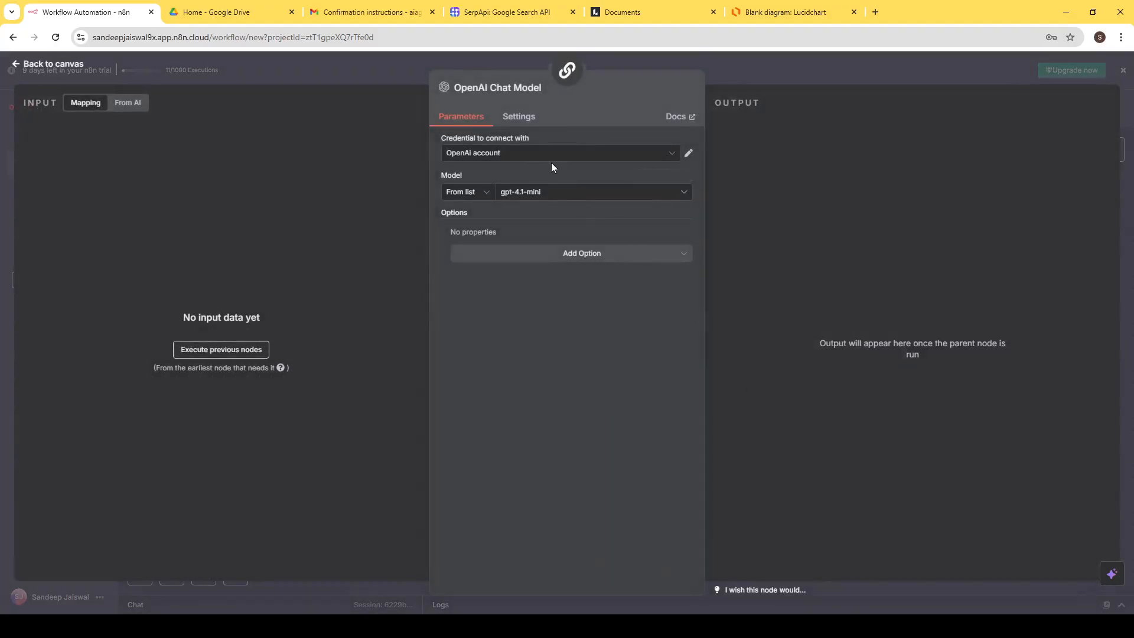
Examine the credential choices and the blank form for a new OpenAI credential, and dismiss the form without saving.
{"action": "left_click", "coordinate": [582, 156]}
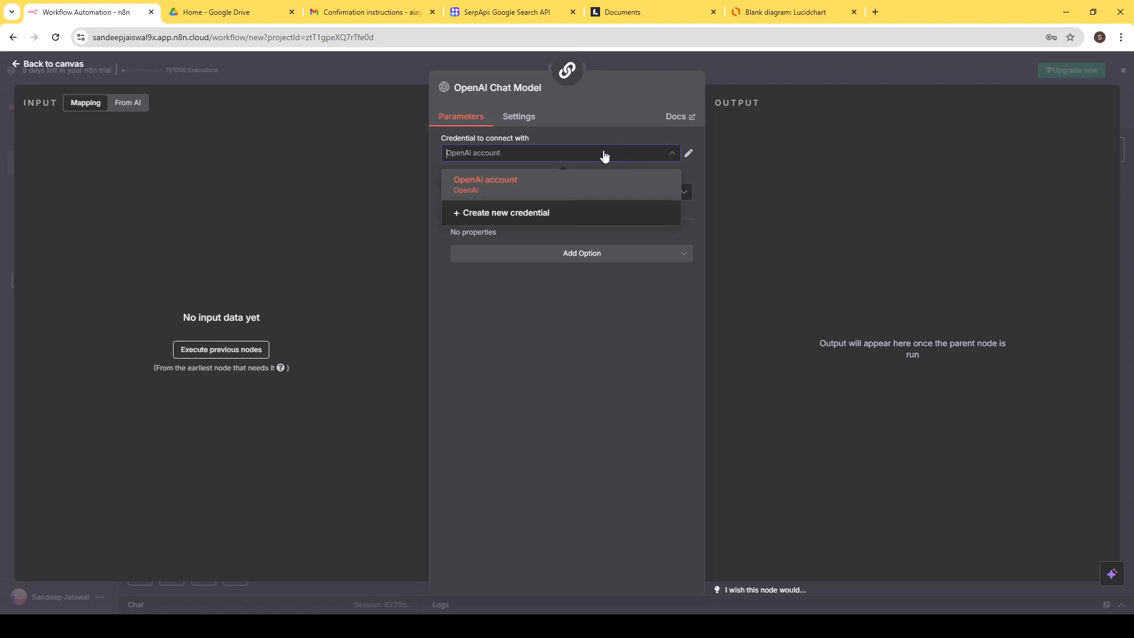
{"action": "left_click", "coordinate": [604, 156]}
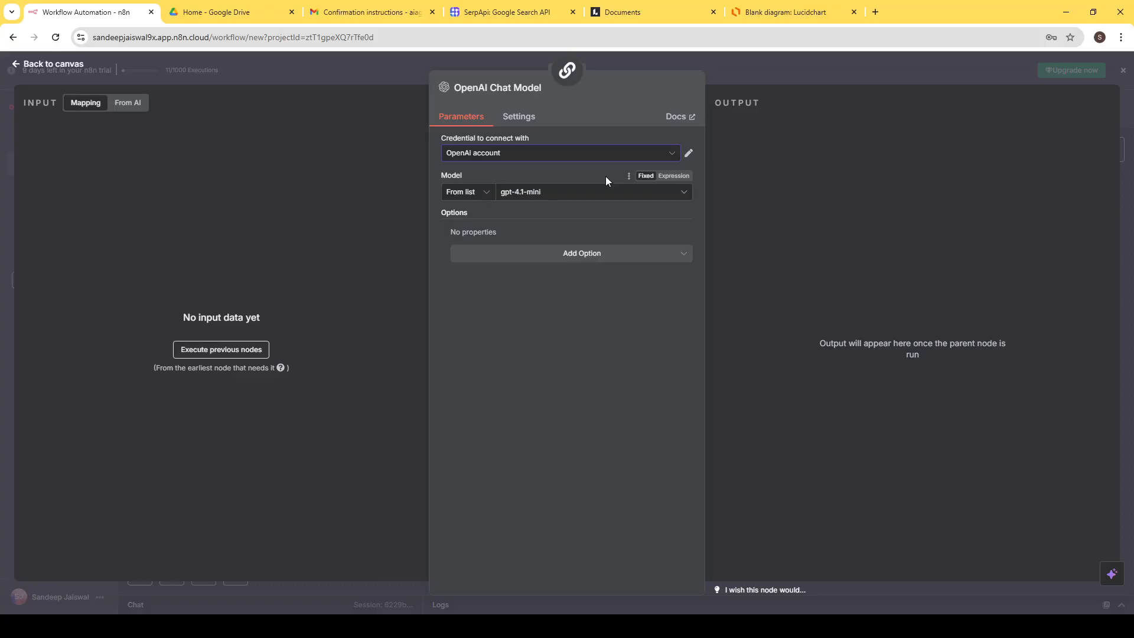
{"action": "left_click", "coordinate": [674, 156]}
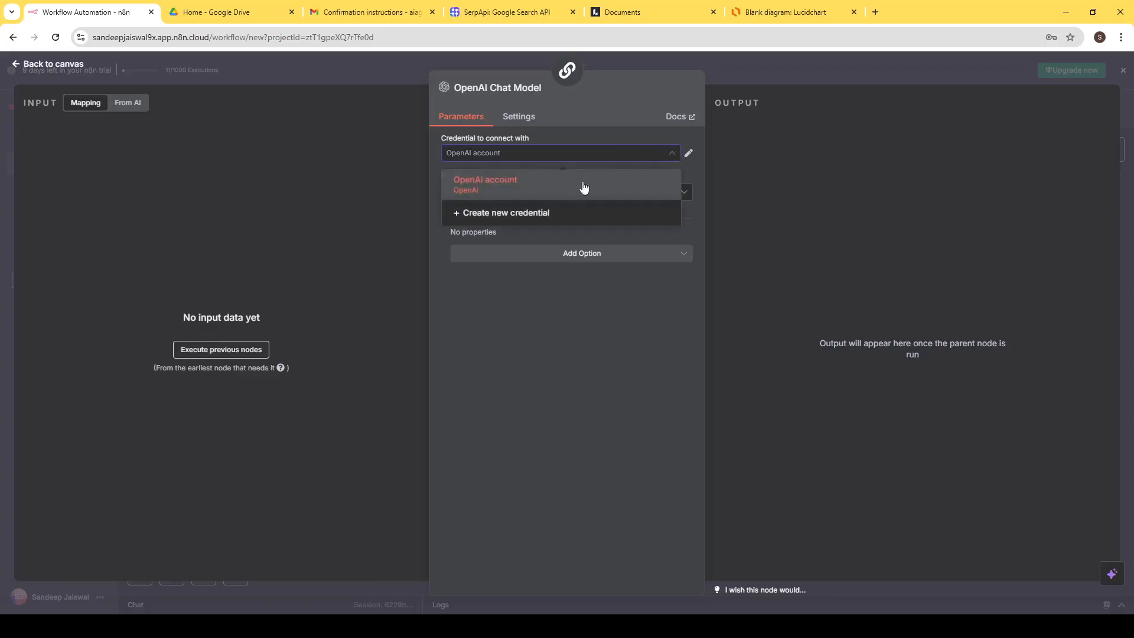
{"action": "left_click", "coordinate": [540, 213]}
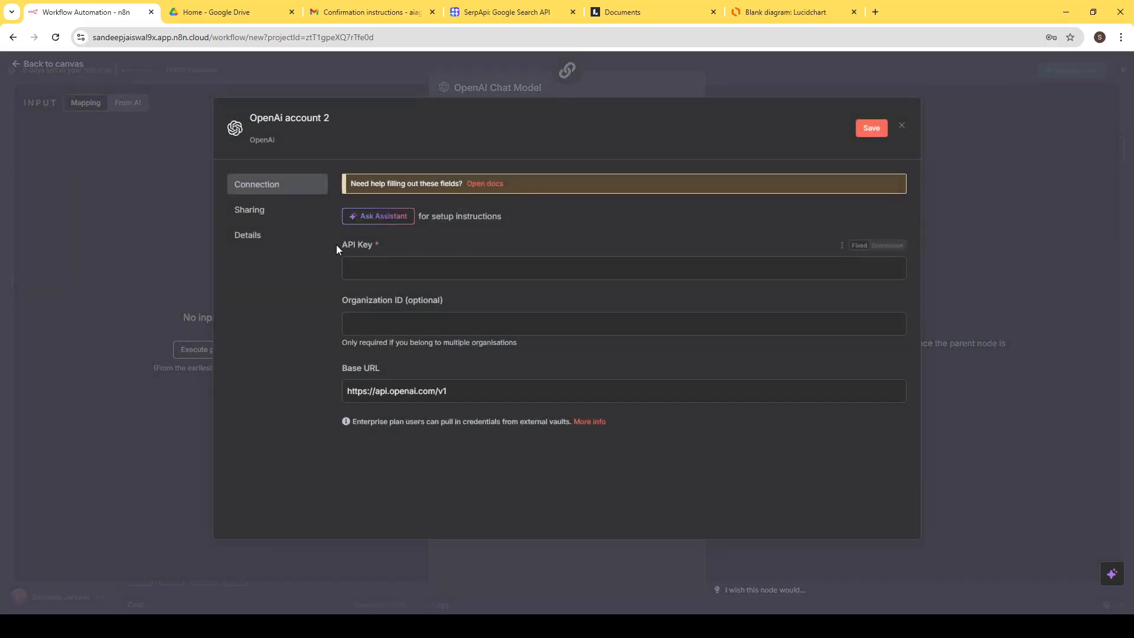
{"action": "left_click", "coordinate": [381, 267]}
{"action": "left_click", "coordinate": [388, 245]}
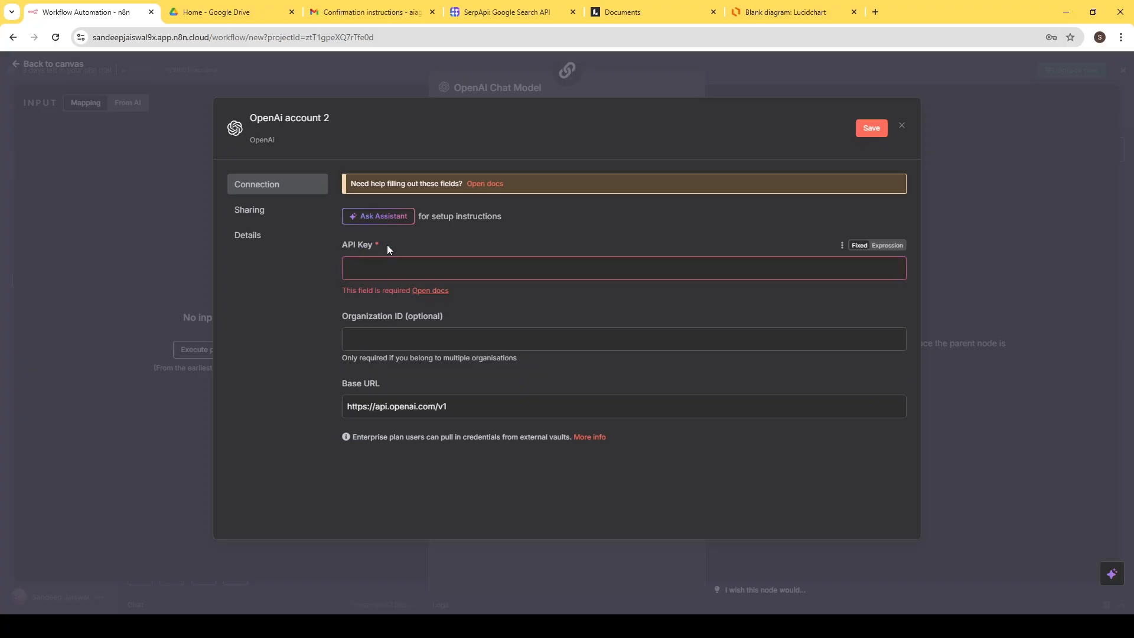
{"action": "left_click", "coordinate": [905, 128]}
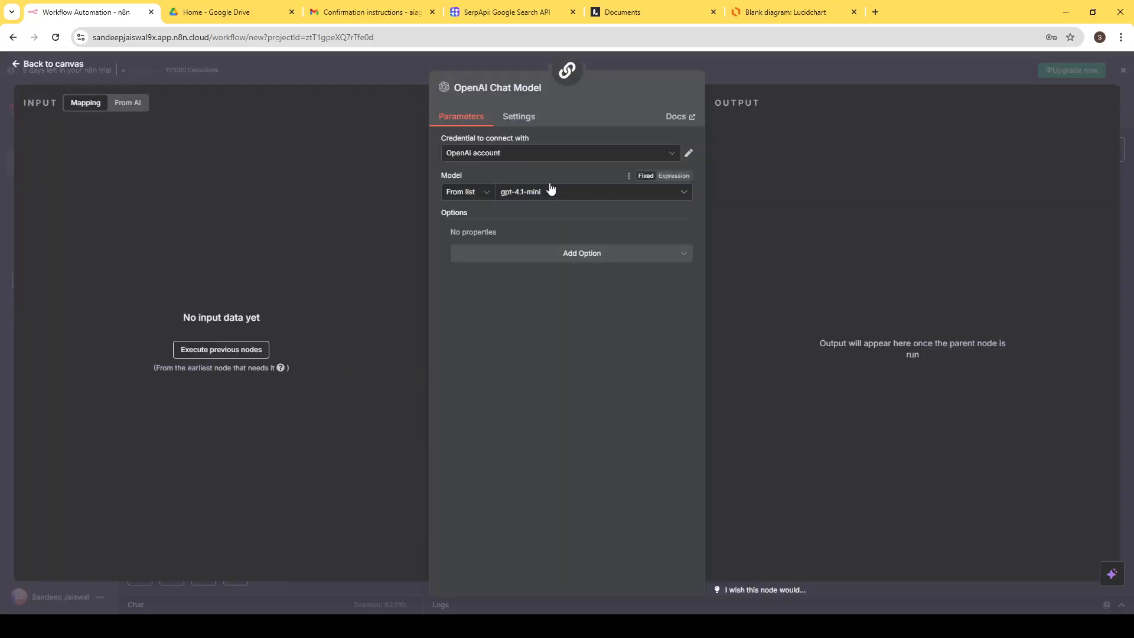
Review the chat model's available credentials and model list, and return to the canvas.
{"action": "left_click", "coordinate": [561, 154]}
{"action": "left_click", "coordinate": [564, 158]}
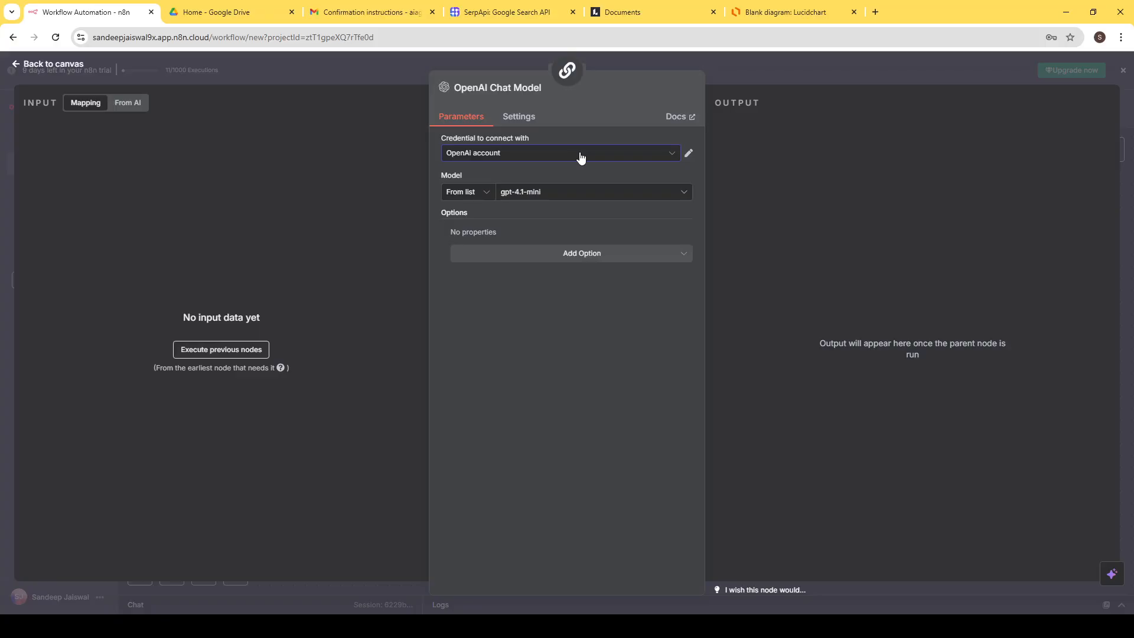
{"action": "left_click", "coordinate": [627, 158]}
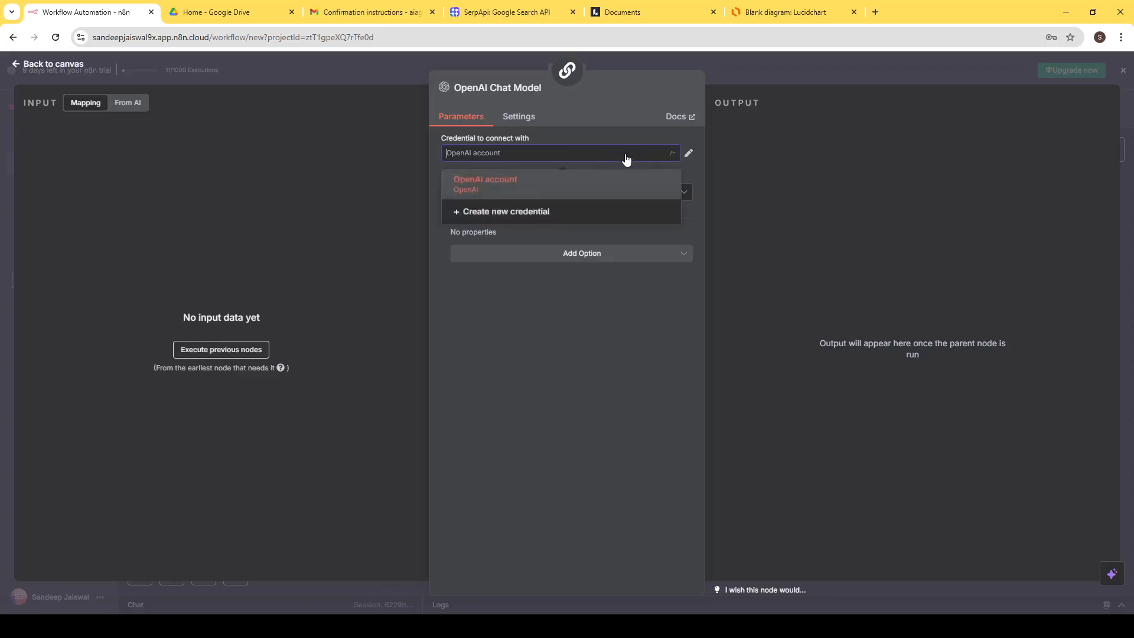
{"action": "left_click", "coordinate": [625, 159]}
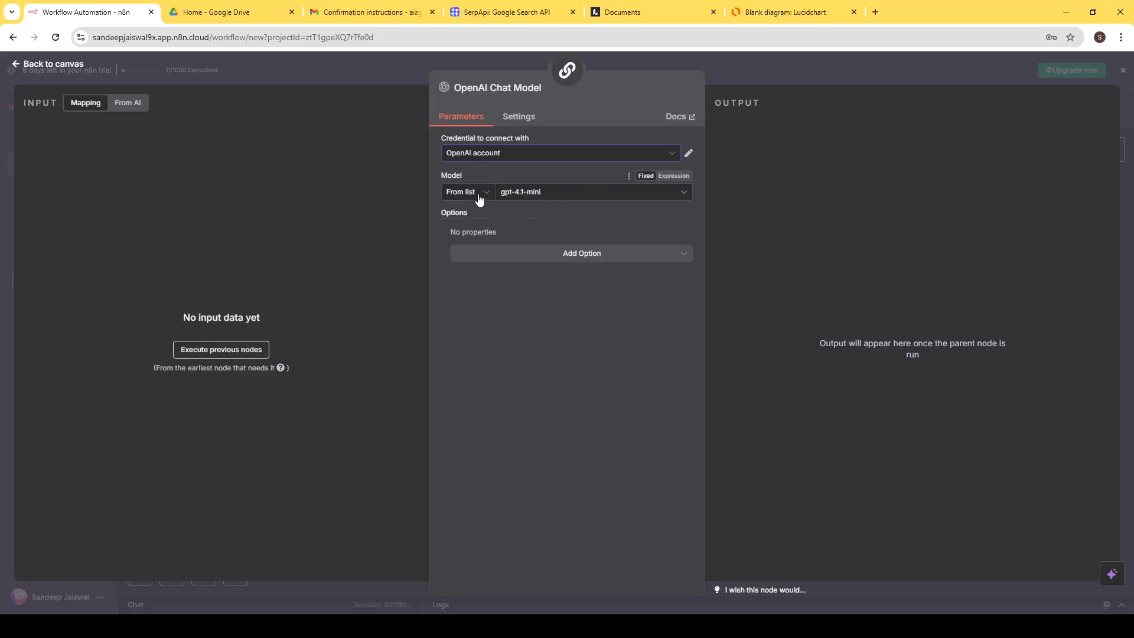
{"action": "left_click", "coordinate": [537, 198]}
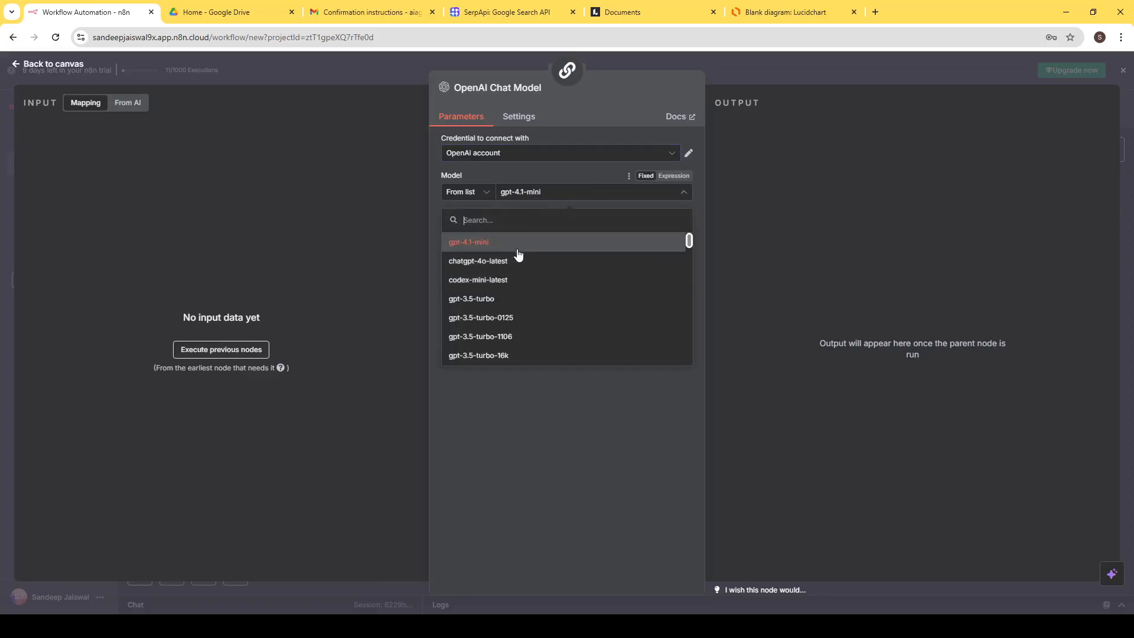
{"action": "left_click", "coordinate": [716, 71]}
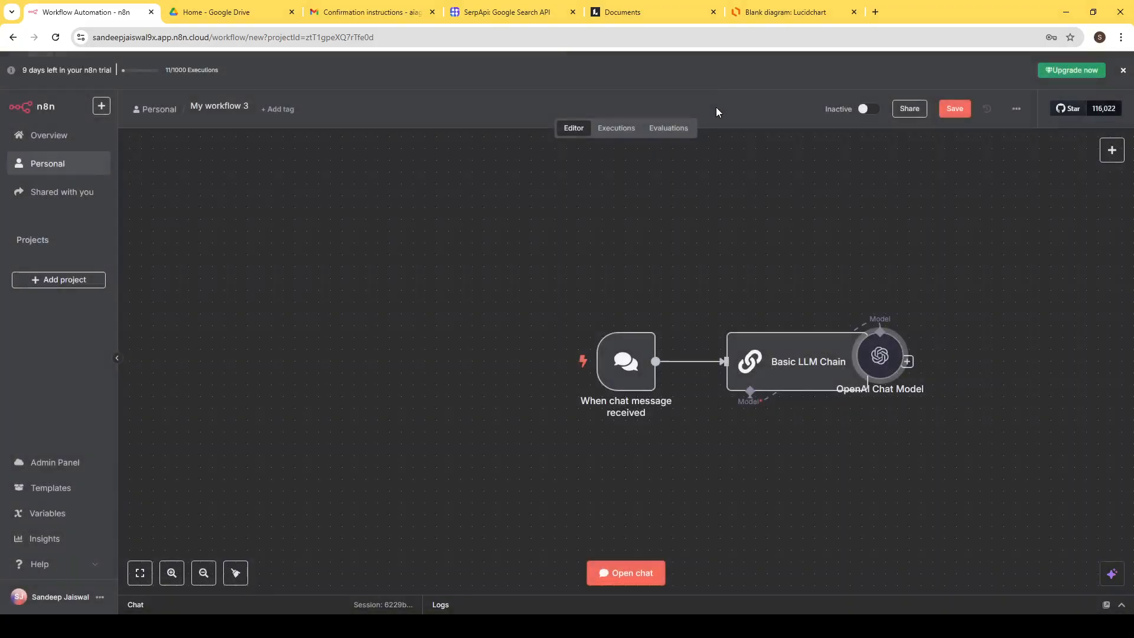
Spread the nodes apart, with the chat trigger before Basic LLM Chain and OpenAI Chat Model below the chain.
{"action": "left_click_drag", "start_coordinate": [625, 362], "coordinate": [401, 302]}
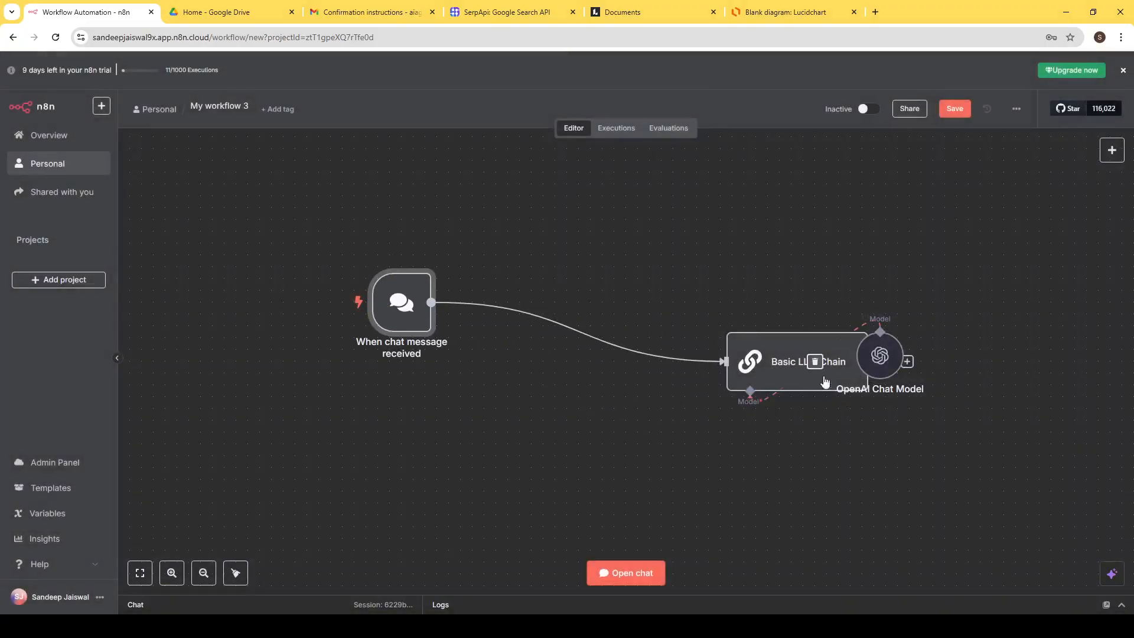
{"action": "left_click_drag", "start_coordinate": [780, 360], "coordinate": [687, 255]}
{"action": "left_click_drag", "start_coordinate": [866, 358], "coordinate": [700, 417]}
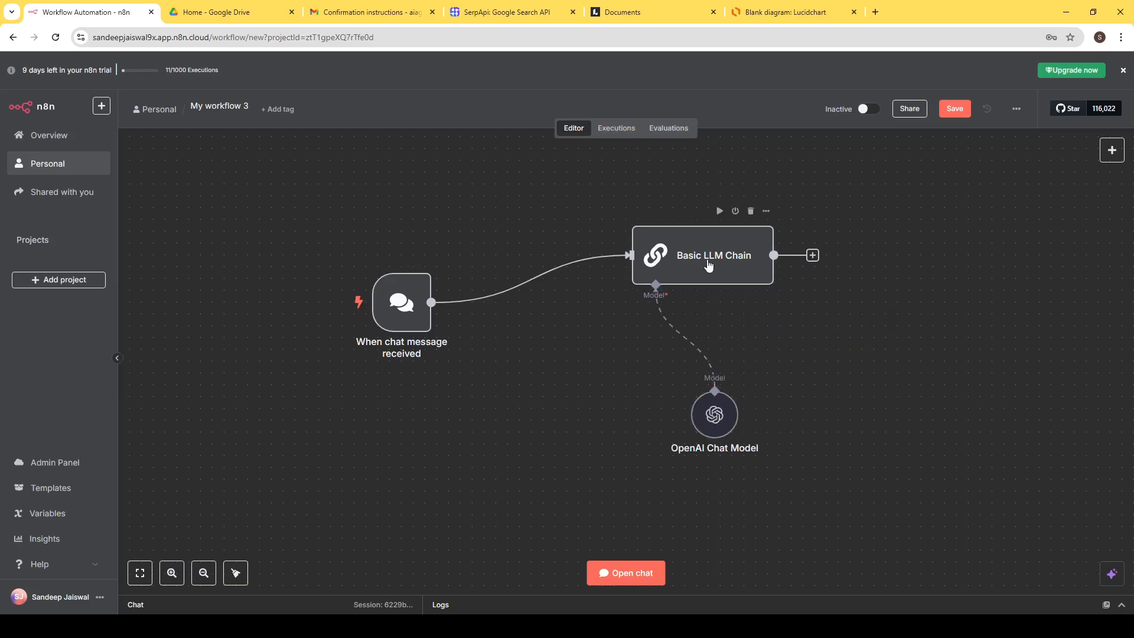
{"action": "left_click_drag", "start_coordinate": [734, 264], "coordinate": [735, 277]}
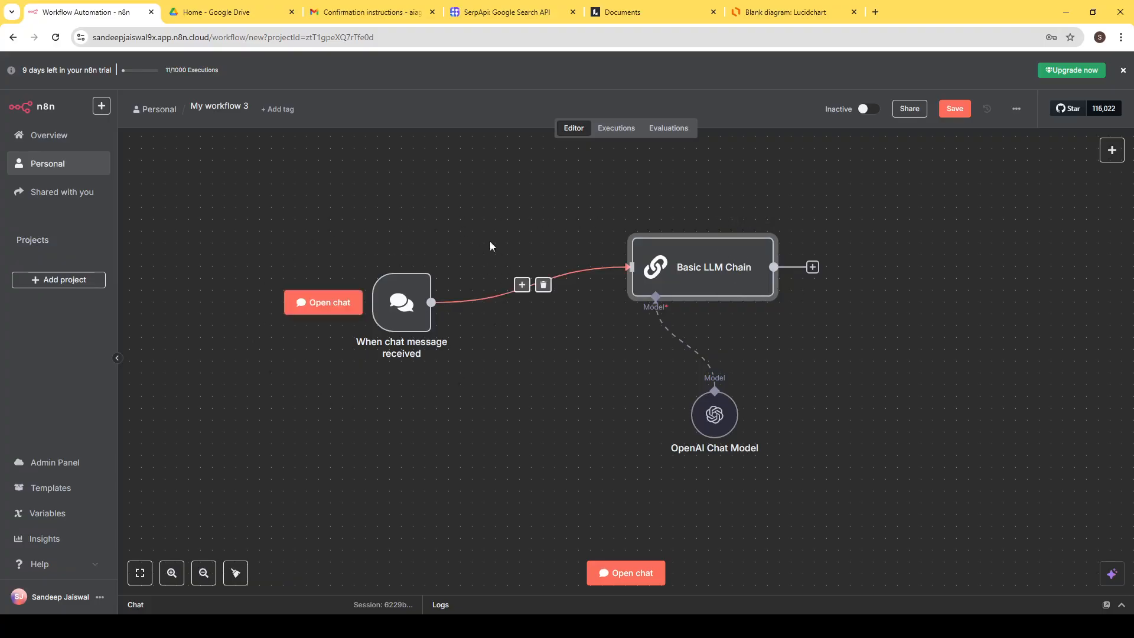
{"action": "left_click", "coordinate": [535, 364]}
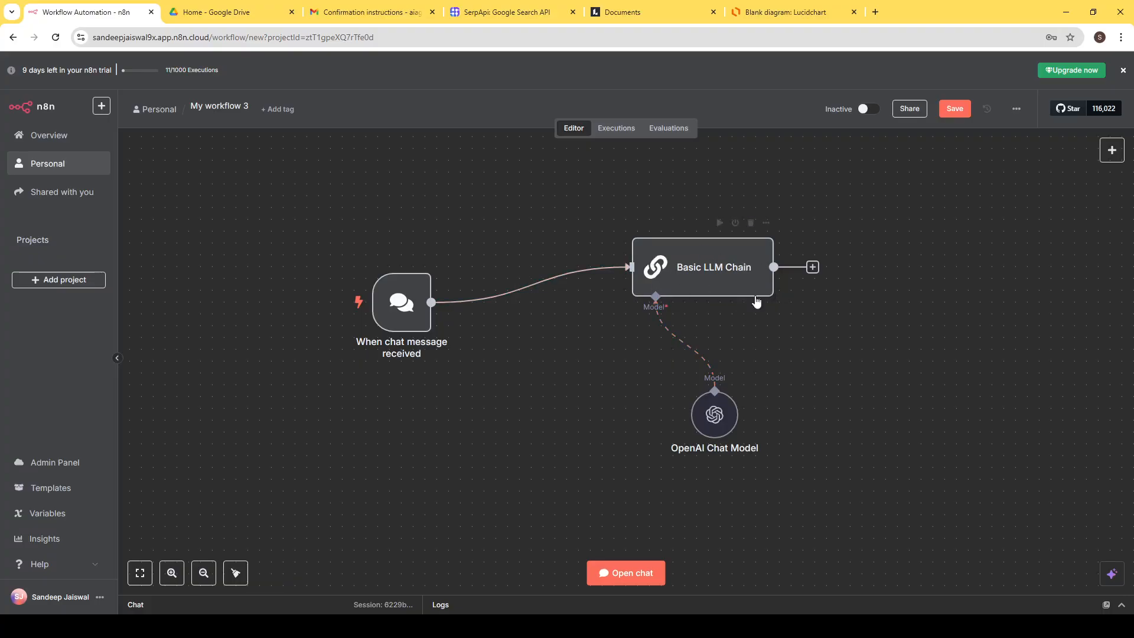
Delete both connections of Basic LLM Chain and rewire it to the chat trigger and OpenAI Chat Model.
{"action": "left_click_drag", "start_coordinate": [691, 276], "coordinate": [833, 253]}
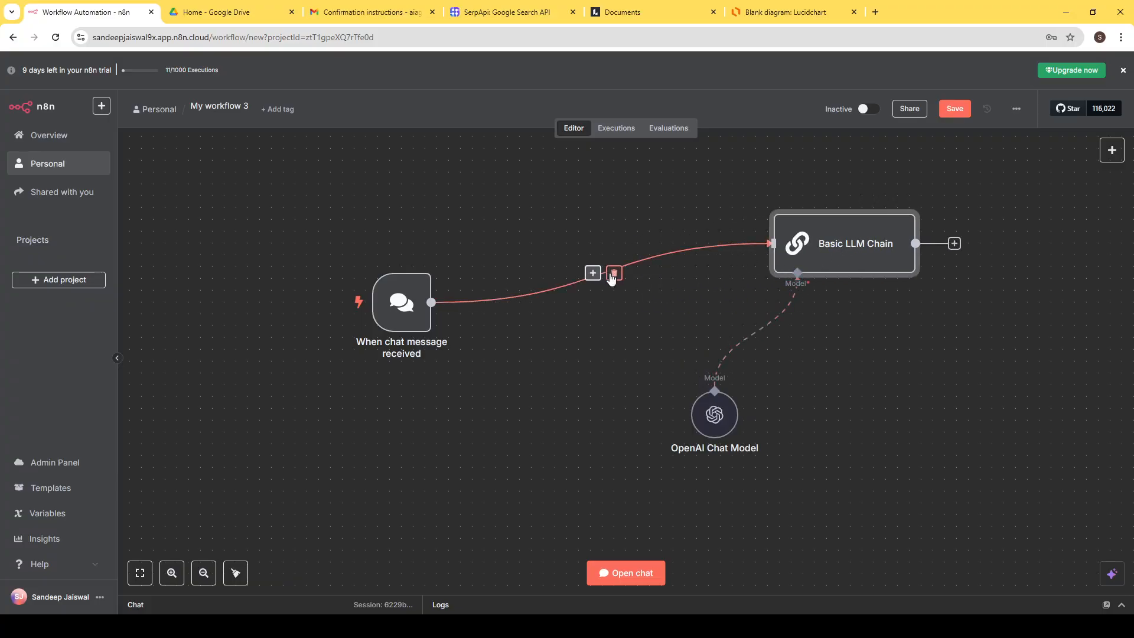
{"action": "left_click", "coordinate": [612, 275]}
{"action": "left_click", "coordinate": [756, 330]}
{"action": "left_click_drag", "start_coordinate": [432, 302], "coordinate": [701, 388]}
{"action": "left_click_drag", "start_coordinate": [829, 244], "coordinate": [699, 255]}
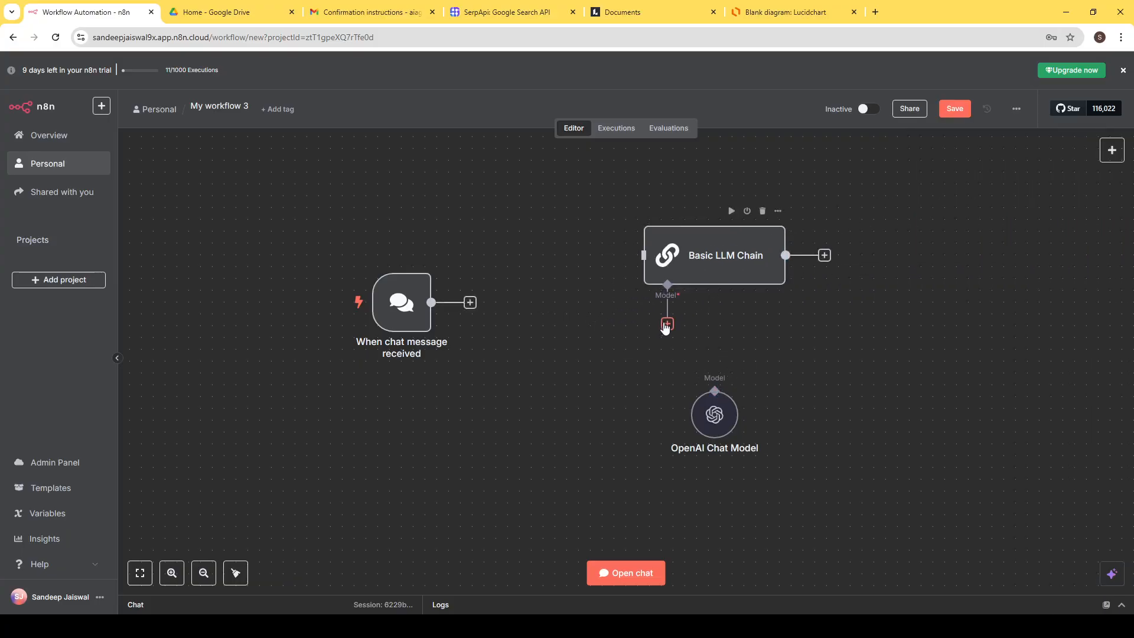
{"action": "left_click_drag", "start_coordinate": [666, 328], "coordinate": [714, 390]}
{"action": "left_click_drag", "start_coordinate": [431, 303], "coordinate": [640, 256]}
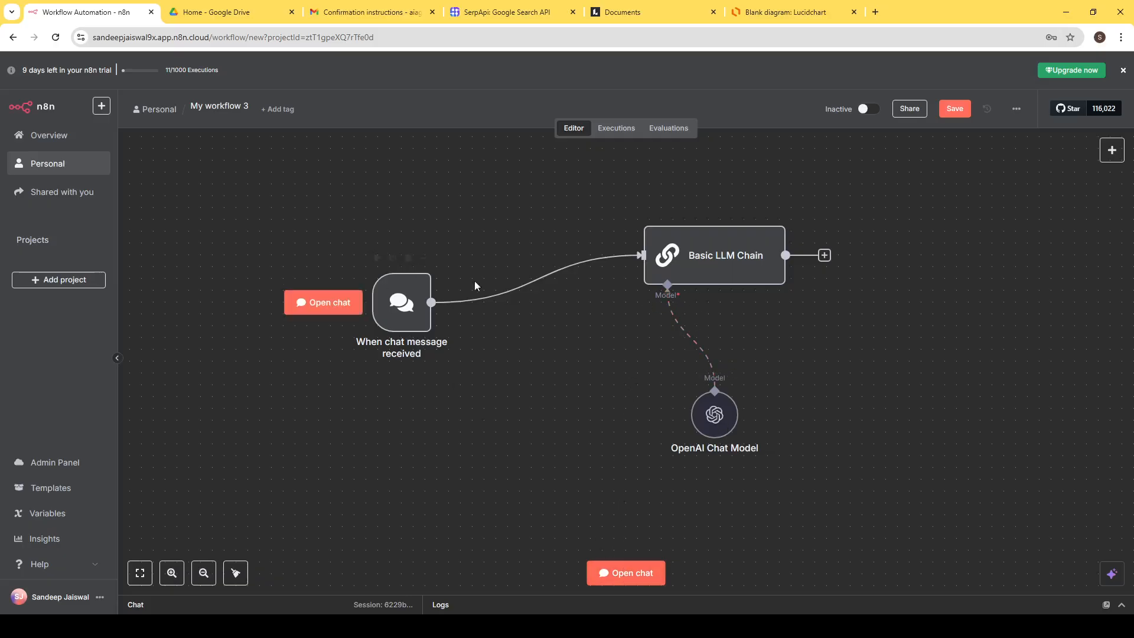
Open the workflow chat, enlarge its area and send the test message "hi".
{"action": "left_click", "coordinate": [325, 302]}
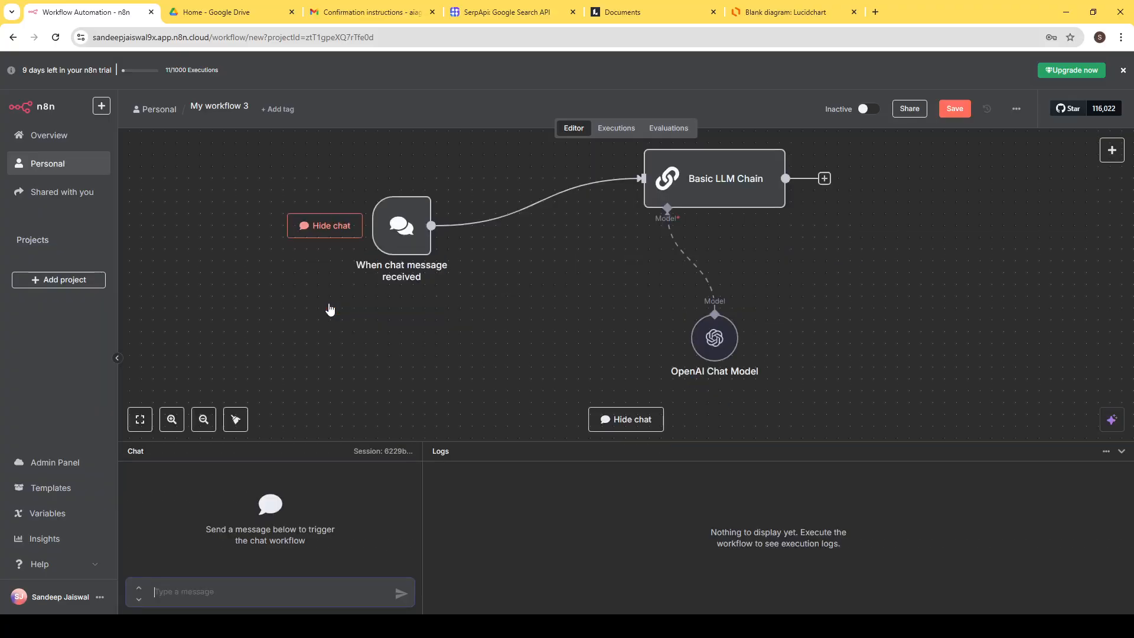
{"action": "left_click_drag", "start_coordinate": [323, 442], "coordinate": [339, 390]}
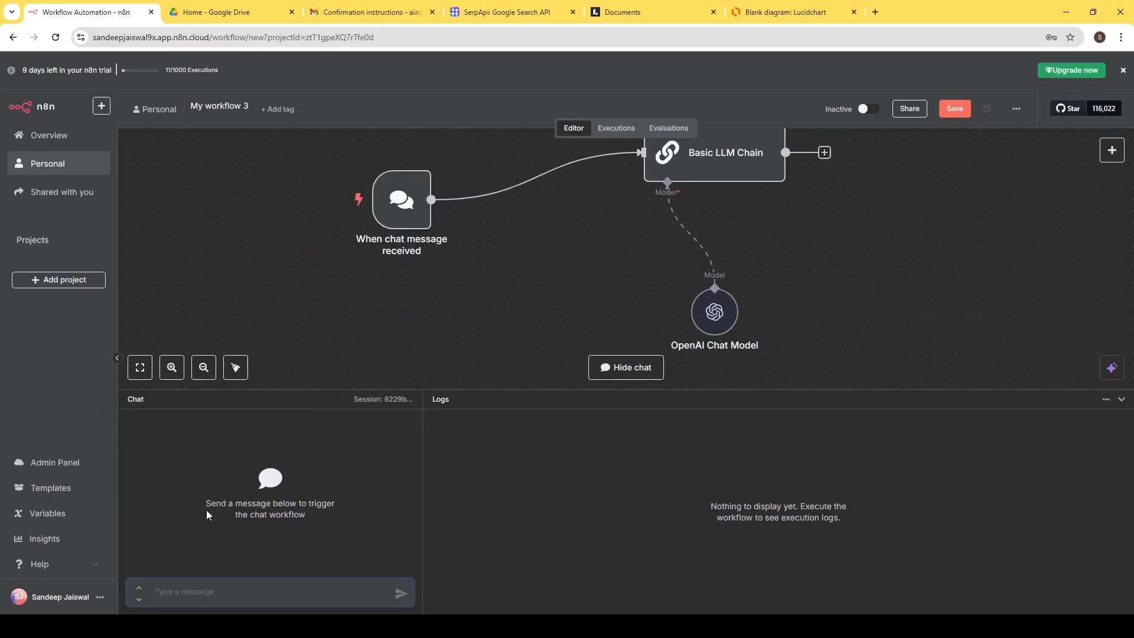
{"action": "left_click_drag", "start_coordinate": [206, 509], "coordinate": [360, 498]}
{"action": "left_click", "coordinate": [238, 590]}
{"action": "type", "text": "hi"}
{"action": "left_click", "coordinate": [401, 593]}
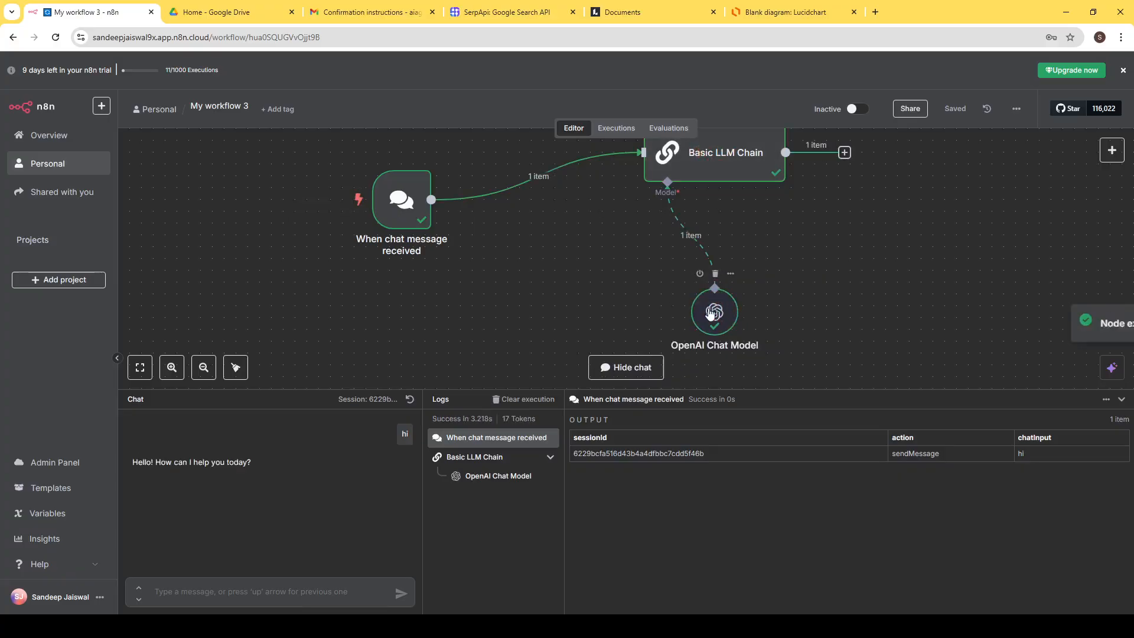
{"action": "left_click_drag", "start_coordinate": [154, 462], "coordinate": [289, 467]}
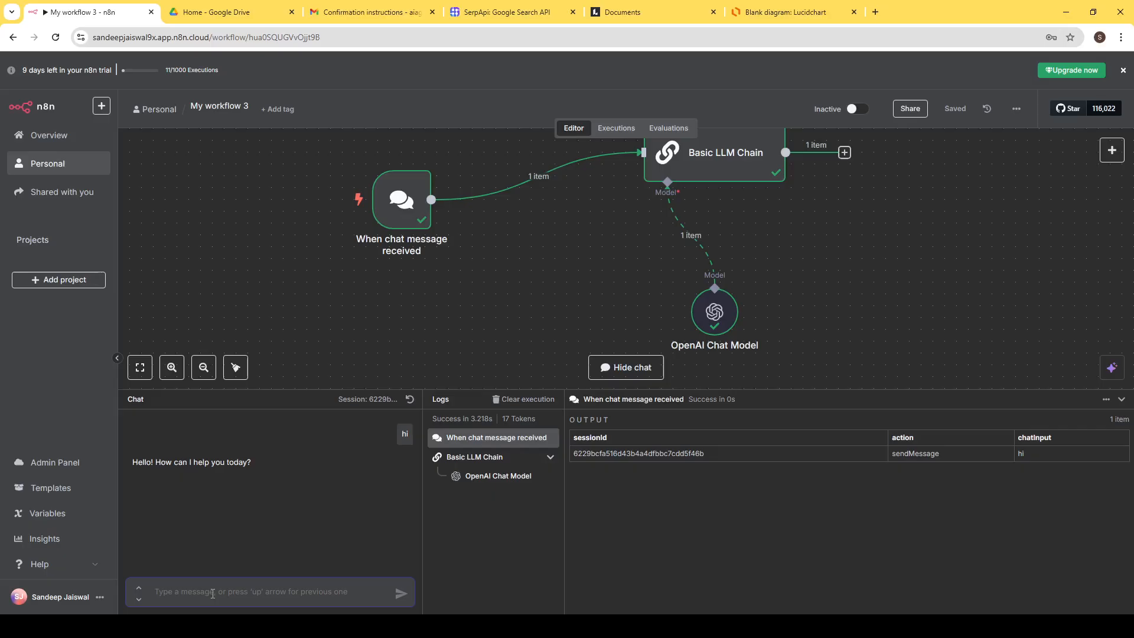
Send the chat message "gimme list of top cities in india" and read through the reply.
{"action": "type", "text": "gimme list of top cities in india"}
{"action": "left_click", "coordinate": [400, 594]}
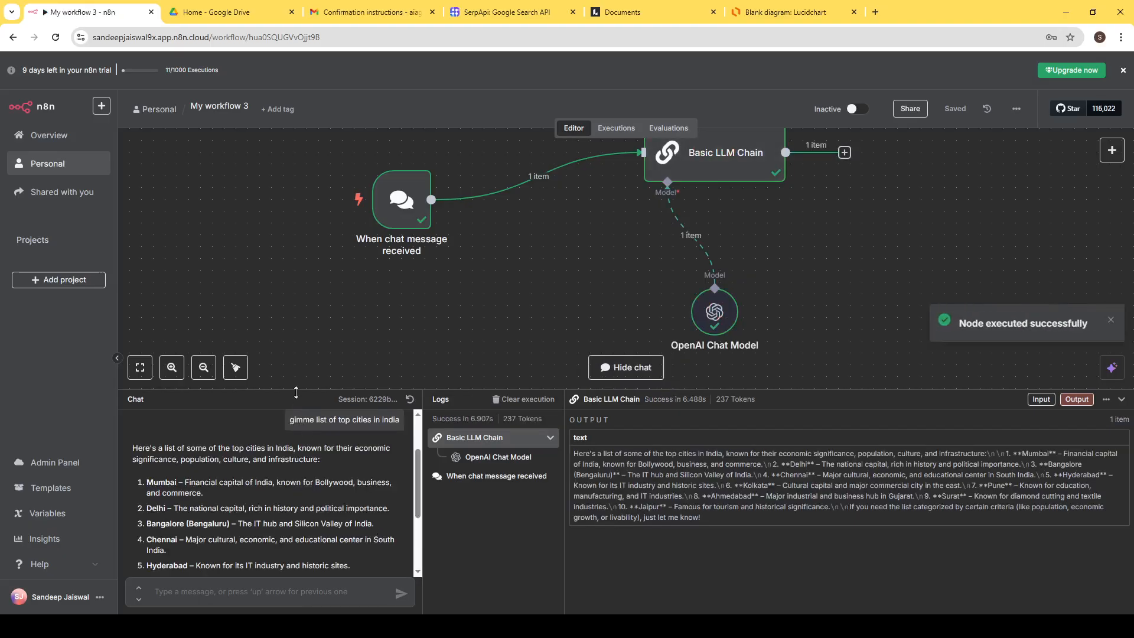
{"action": "left_click_drag", "start_coordinate": [147, 482], "coordinate": [226, 524]}
{"action": "scroll", "coordinate": [227, 524], "scroll_direction": "down", "scroll_amount": 2}
{"action": "left_click_drag", "start_coordinate": [347, 526], "coordinate": [196, 456]}
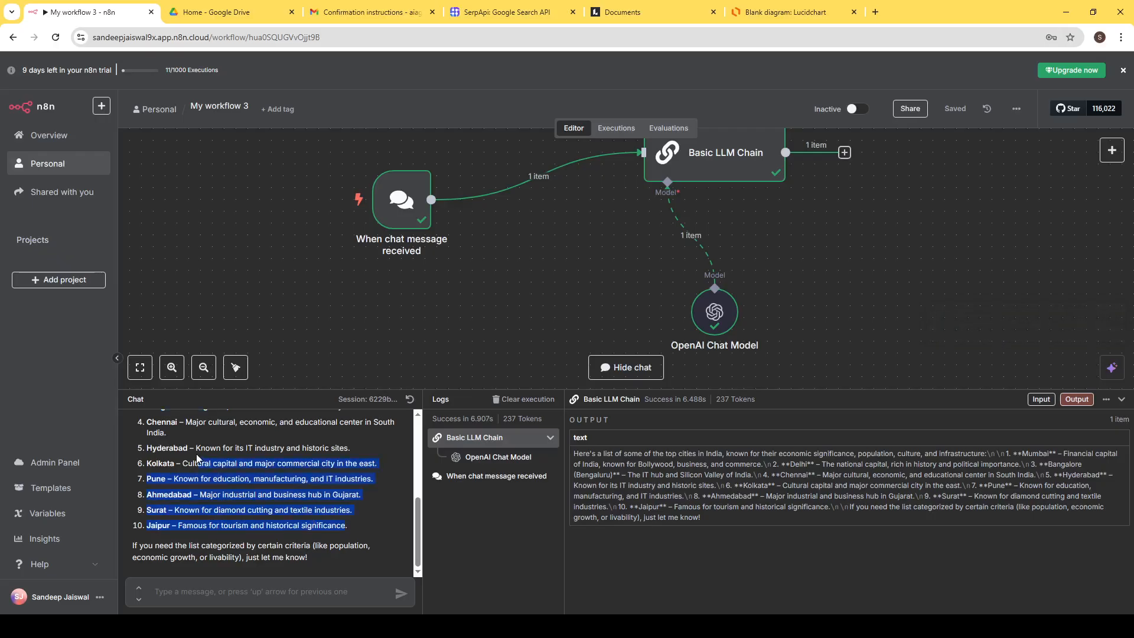
{"action": "scroll", "coordinate": [198, 457], "scroll_direction": "up", "scroll_amount": 2}
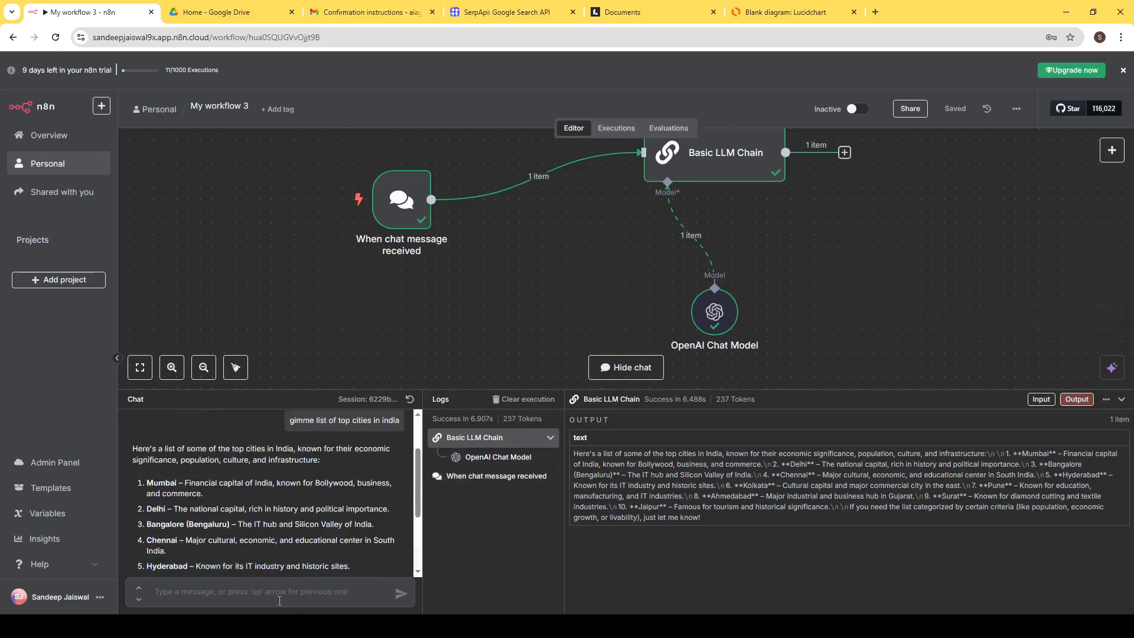
Send the chat message "whats latest new today".
{"action": "type", "text": "latest "}
{"action": "type", "text": "can"}
{"action": "key", "text": "ctrl+a"}
{"action": "type", "text": "wh"}
{"action": "key", "text": "ctrl+a"}
{"action": "type", "text": "whats latest new today"}
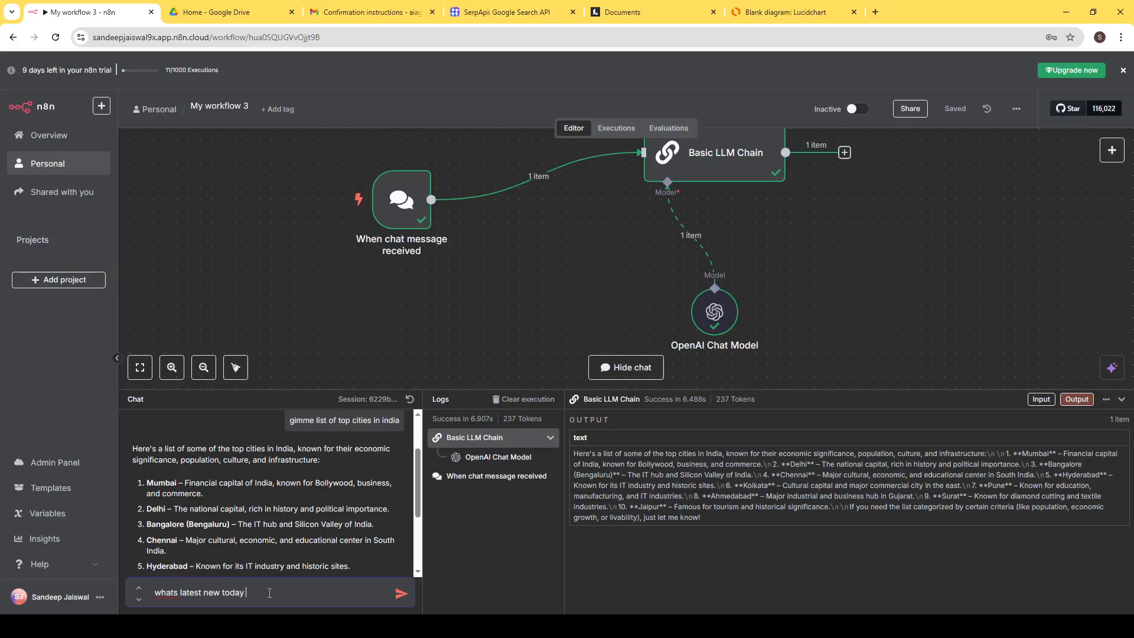
{"action": "left_click", "coordinate": [400, 593]}
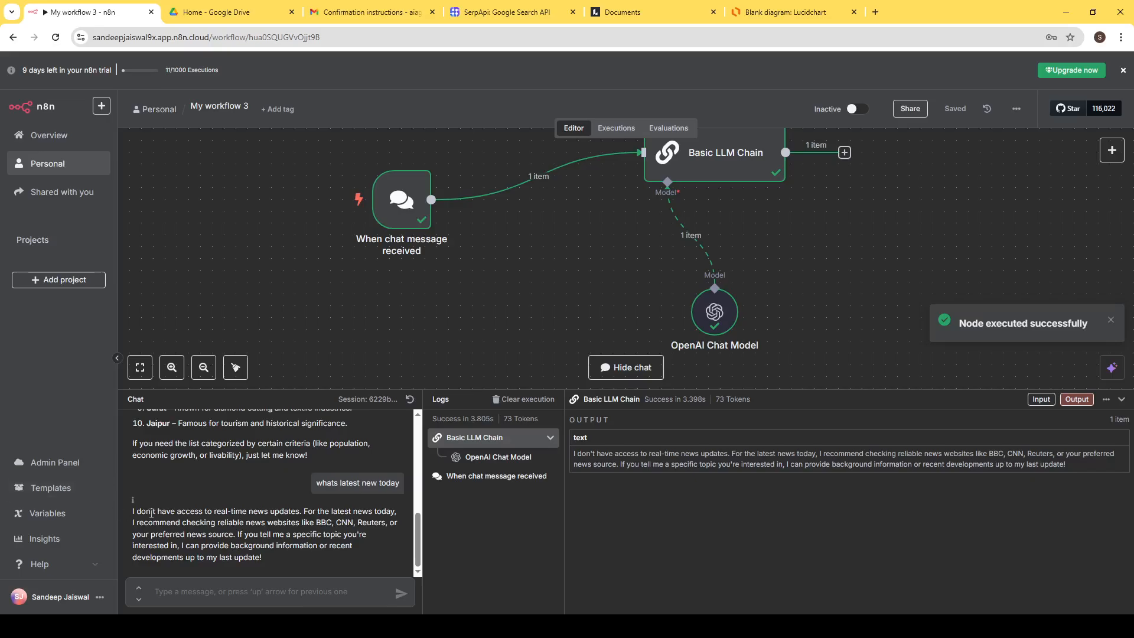
Examine the model's reply to the question about today's news.
{"action": "left_click_drag", "start_coordinate": [142, 511], "coordinate": [289, 551]}
{"action": "left_click", "coordinate": [288, 554]}
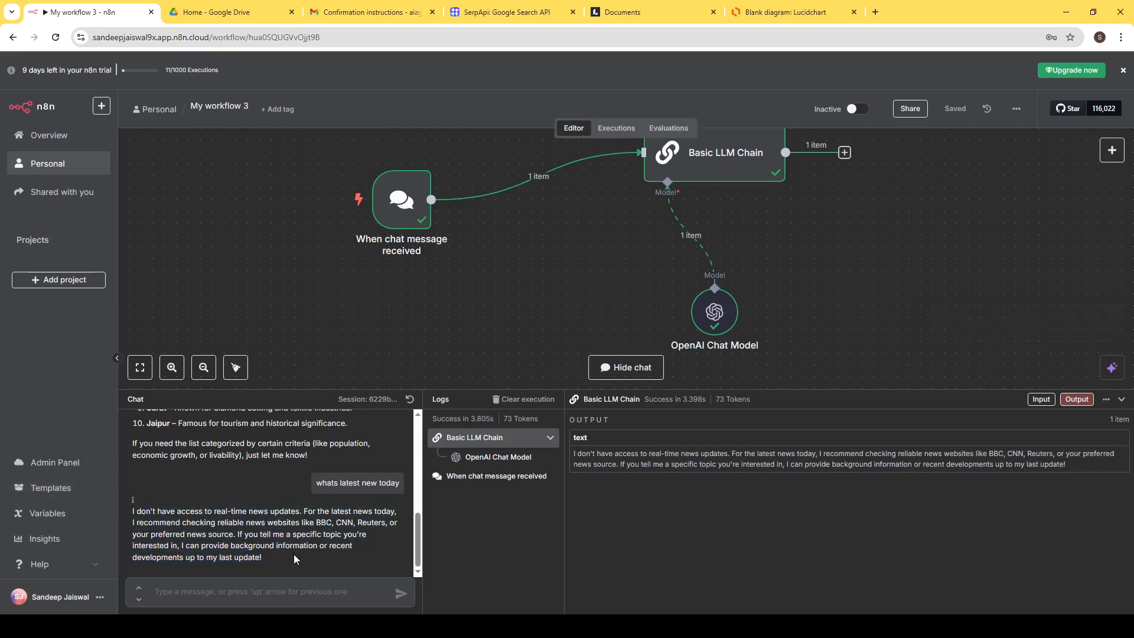
{"action": "left_click_drag", "start_coordinate": [161, 522], "coordinate": [290, 514]}
{"action": "double_click", "coordinate": [283, 512]}
{"action": "left_click_drag", "start_coordinate": [150, 535], "coordinate": [145, 511]}
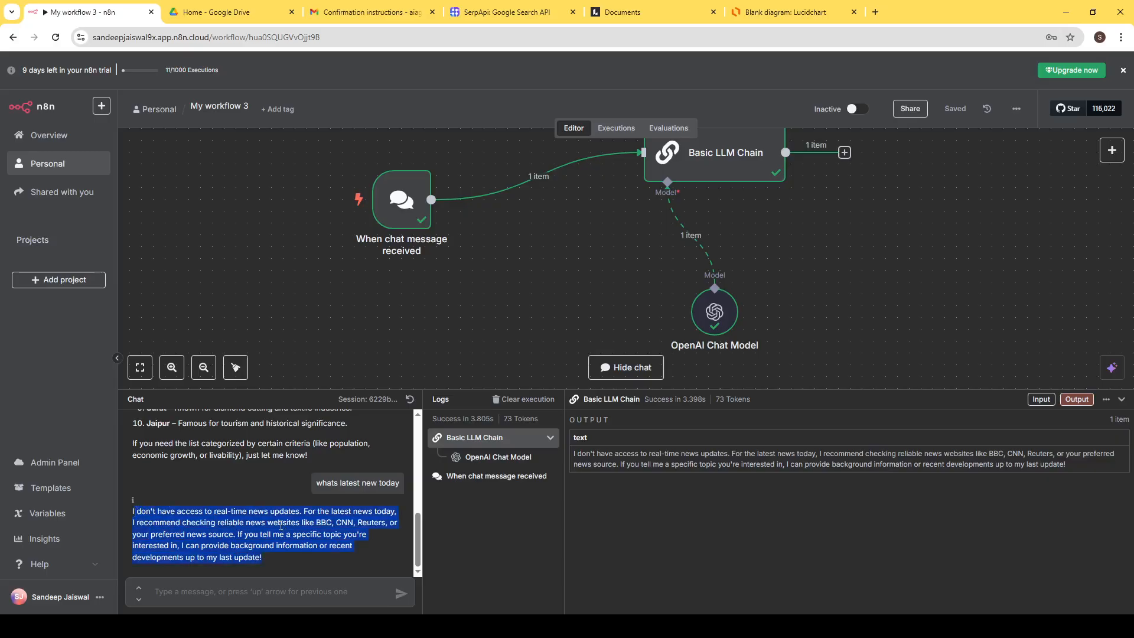
{"action": "left_click", "coordinate": [289, 558]}
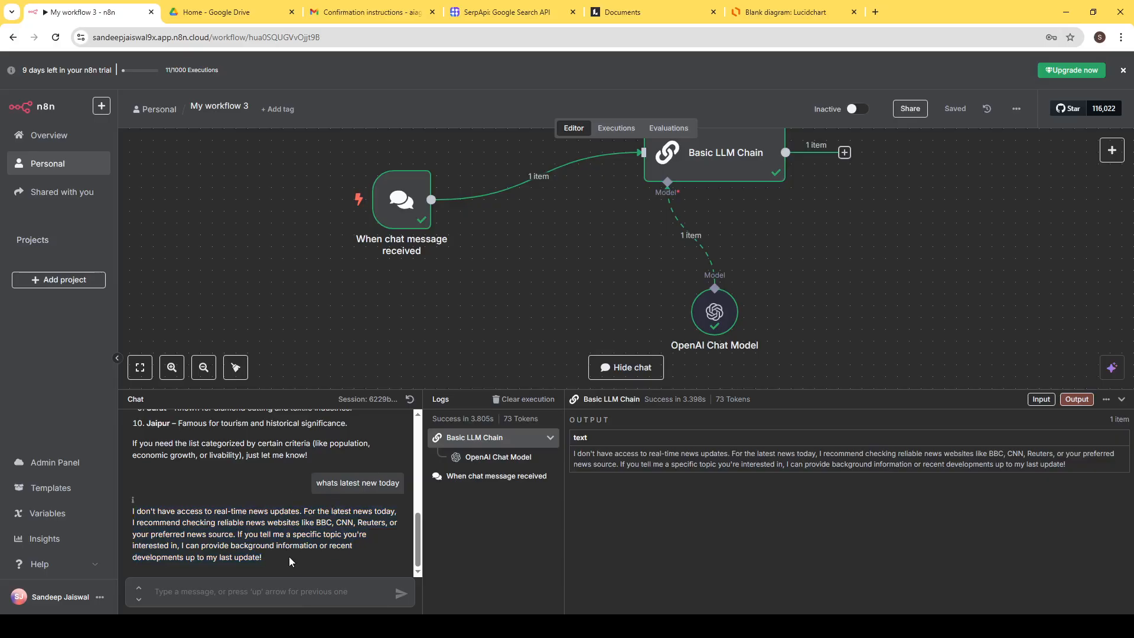
Highlight the full text of the model's reply about today's news in the chat.
{"action": "left_click_drag", "start_coordinate": [280, 569], "coordinate": [140, 516]}
{"action": "left_click", "coordinate": [254, 538]}
{"action": "mouse_move", "coordinate": [140, 513]}
{"action": "left_mouse_down"}
{"action": "mouse_move", "coordinate": [269, 541]}
{"action": "mouse_move", "coordinate": [274, 558]}
{"action": "mouse_move", "coordinate": [133, 511]}
{"action": "left_mouse_up"}
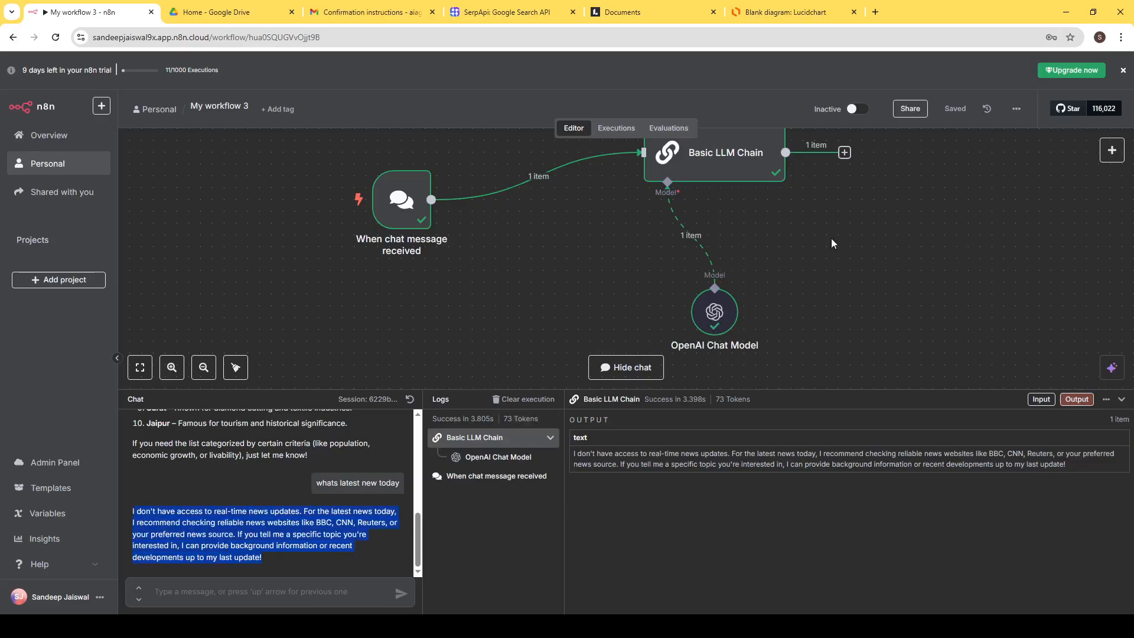
Line up the Basic LLM Chain node with the chat trigger and shift the OpenAI Chat Model node further below it.
{"action": "left_click_drag", "start_coordinate": [730, 173], "coordinate": [742, 197]}
{"action": "left_click", "coordinate": [824, 294]}
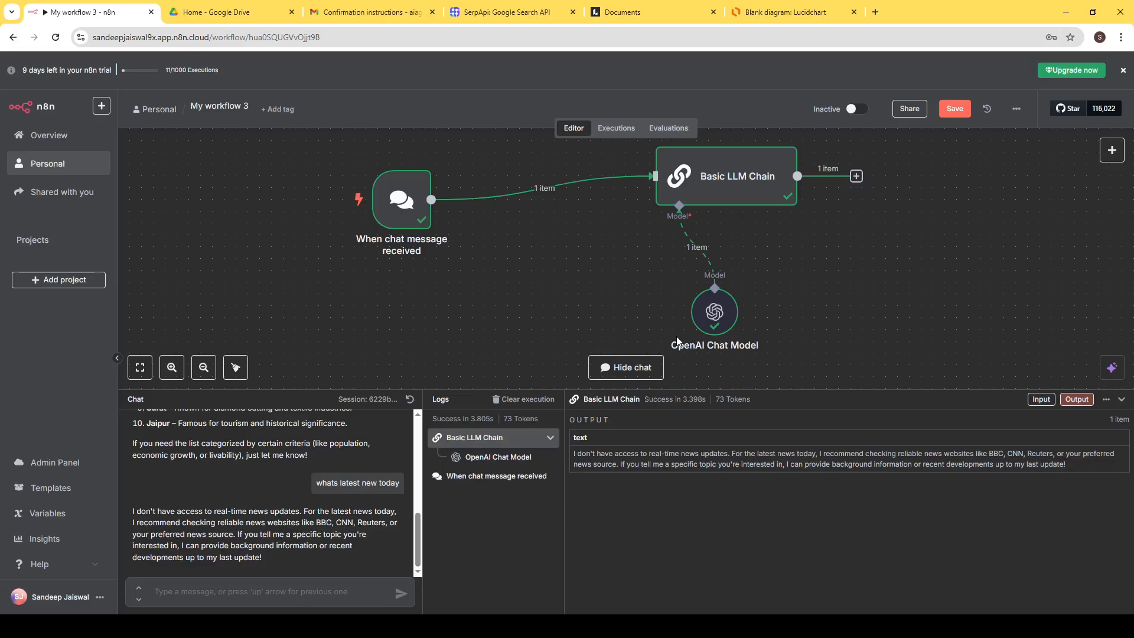
{"action": "left_click_drag", "start_coordinate": [728, 175], "coordinate": [729, 198]}
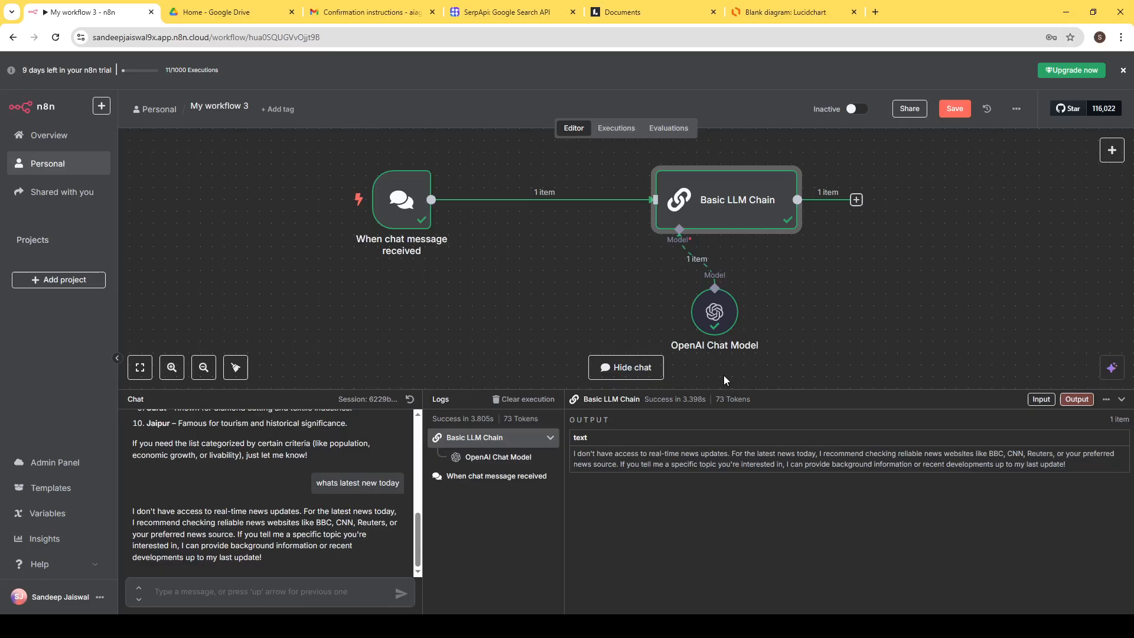
{"action": "left_click_drag", "start_coordinate": [710, 317], "coordinate": [718, 333]}
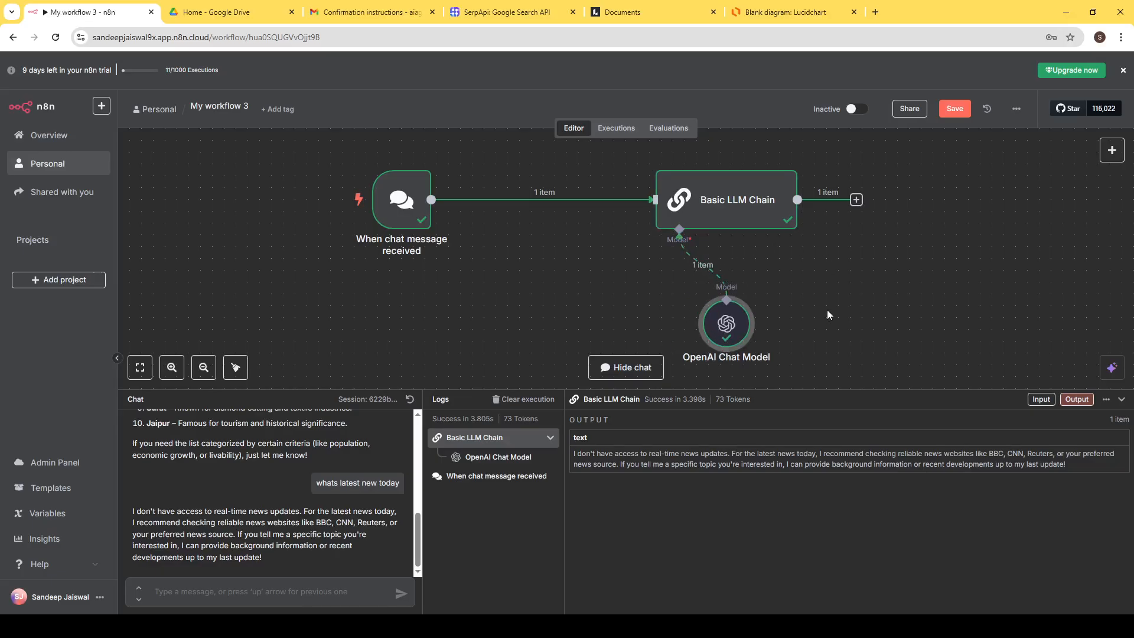
{"action": "mouse_move", "coordinate": [682, 267]}
{"action": "mouse_move", "coordinate": [740, 322]}
Shrink the chat area to enlarge the canvas and delete the Basic LLM Chain node.
{"action": "left_click_drag", "start_coordinate": [837, 390], "coordinate": [837, 467]}
{"action": "left_click", "coordinate": [873, 357]}
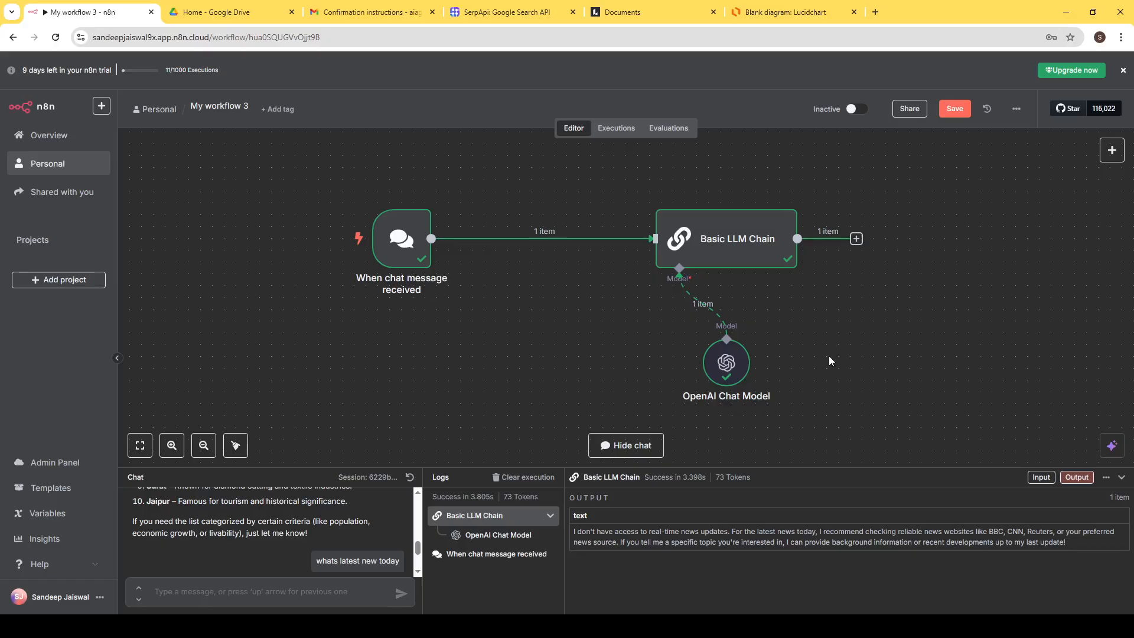
{"action": "mouse_move", "coordinate": [785, 220]}
{"action": "left_click", "coordinate": [774, 196]}
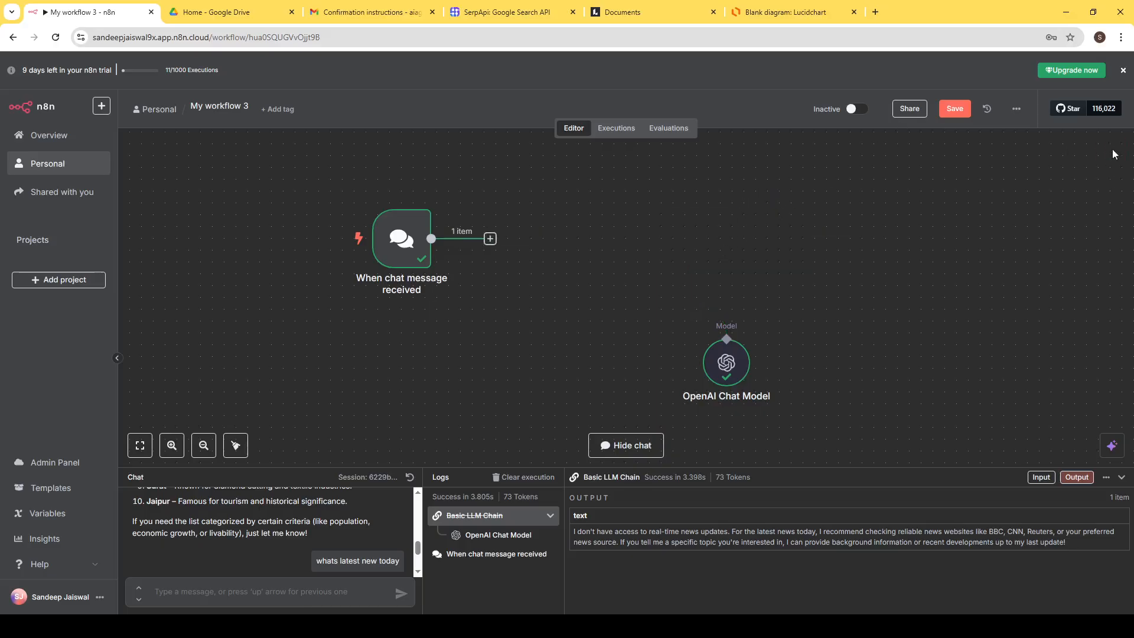
Add an AI Agent node to the workflow and return to the canvas.
{"action": "left_click", "coordinate": [1112, 150]}
{"action": "left_click", "coordinate": [965, 236]}
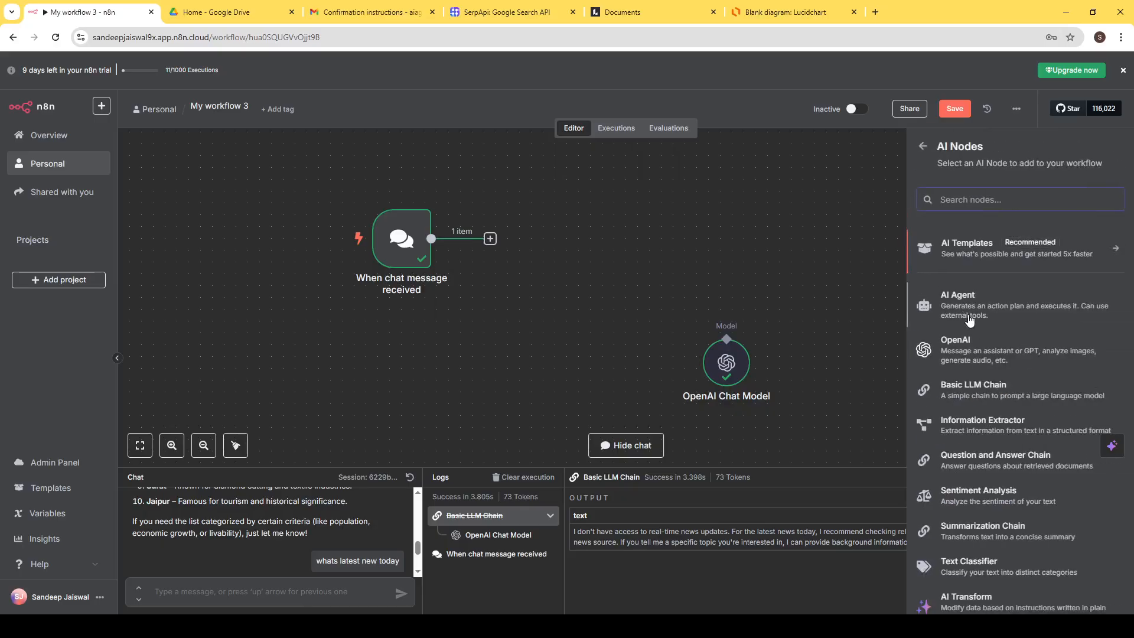
{"action": "left_click", "coordinate": [964, 301]}
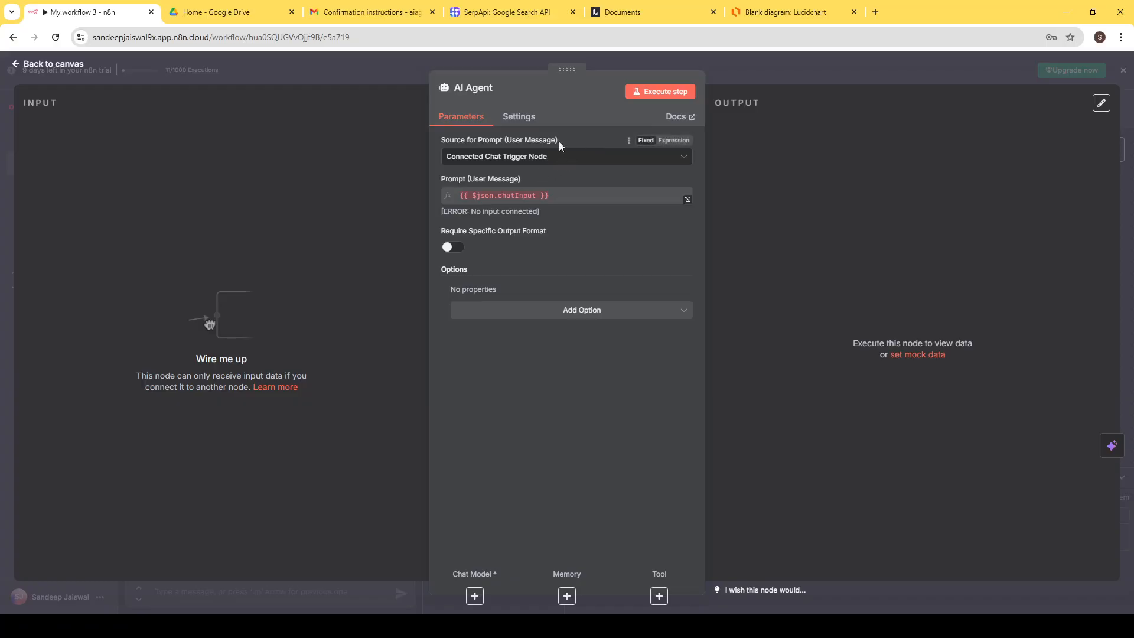
{"action": "left_click", "coordinate": [499, 156]}
{"action": "left_click", "coordinate": [743, 62]}
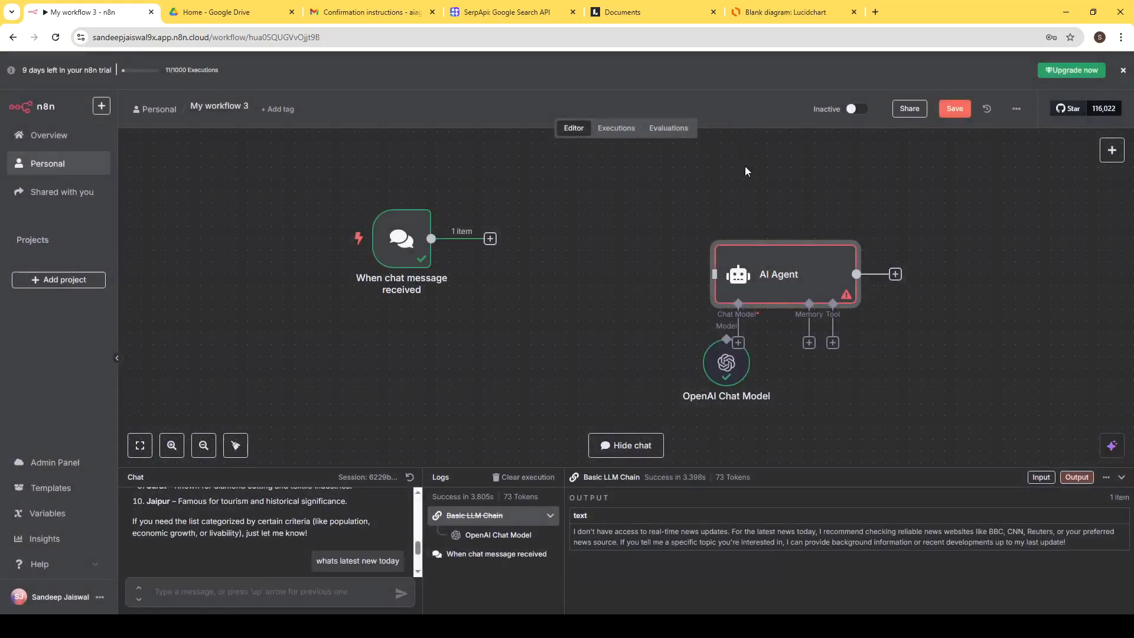
Place the AI Agent node above the OpenAI Chat Model and connect its Chat Model input to that model.
{"action": "left_click_drag", "start_coordinate": [803, 269], "coordinate": [720, 221]}
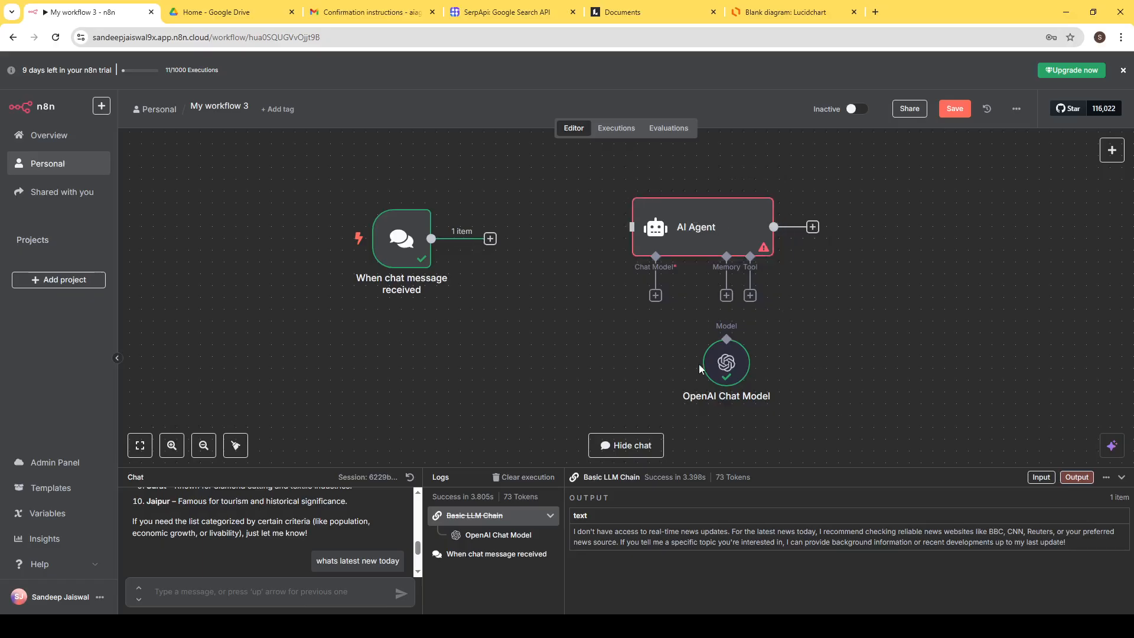
{"action": "left_click_drag", "start_coordinate": [699, 369], "coordinate": [605, 381]}
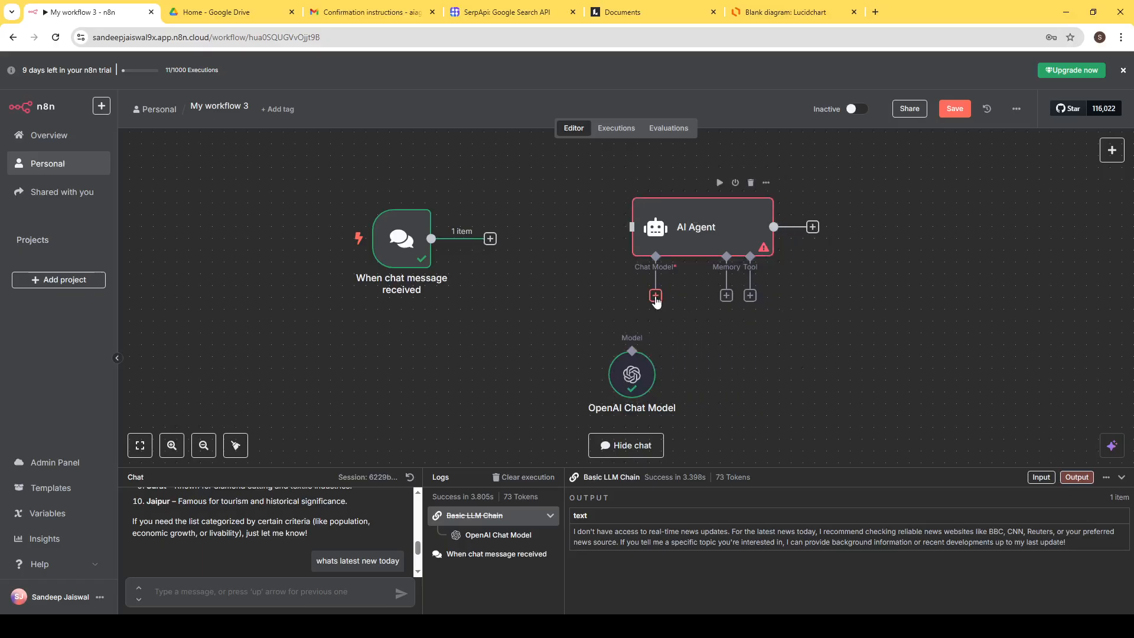
{"action": "left_click_drag", "start_coordinate": [655, 298], "coordinate": [631, 352]}
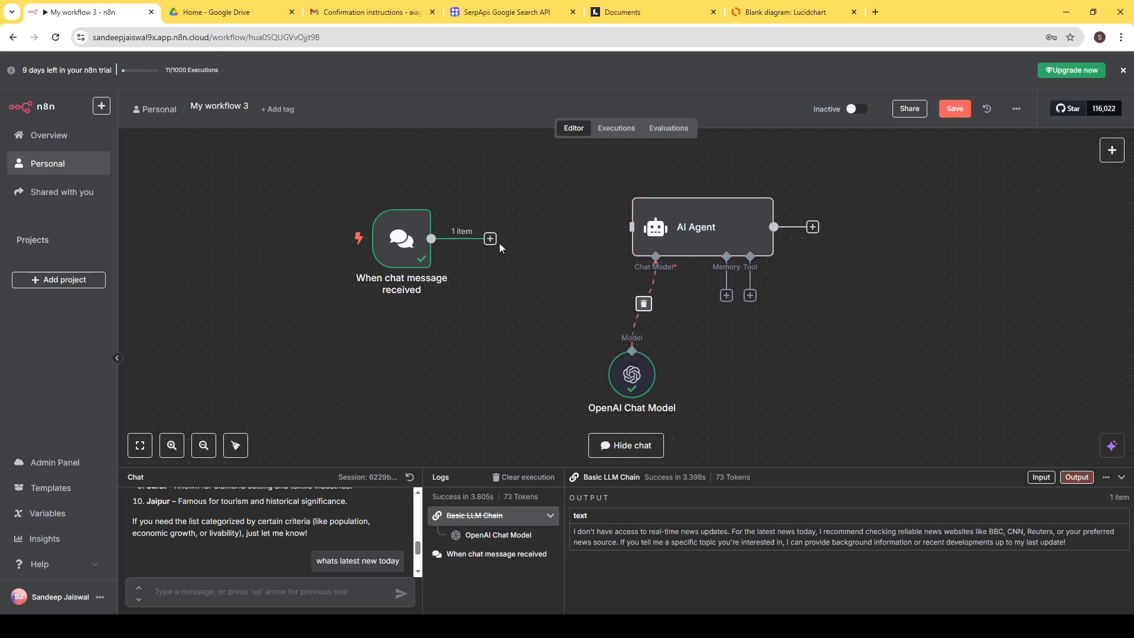
Connect the chat trigger to the AI Agent, then align the trigger with the agent and the model beneath it.
{"action": "left_click_drag", "start_coordinate": [490, 239], "coordinate": [630, 233]}
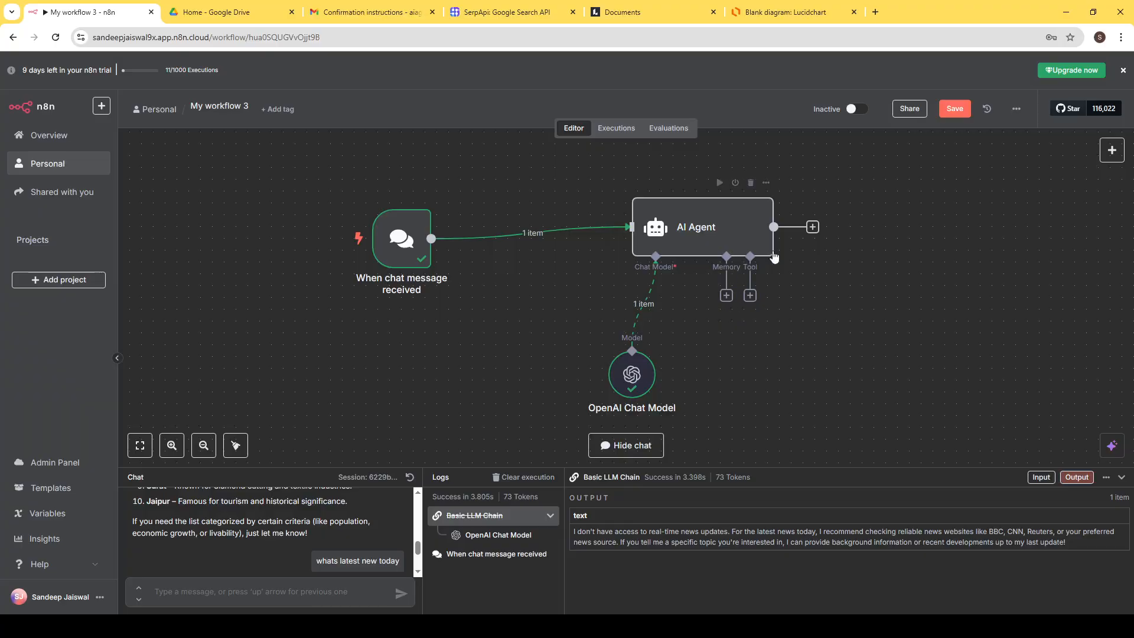
{"action": "left_click_drag", "start_coordinate": [394, 248], "coordinate": [404, 235]}
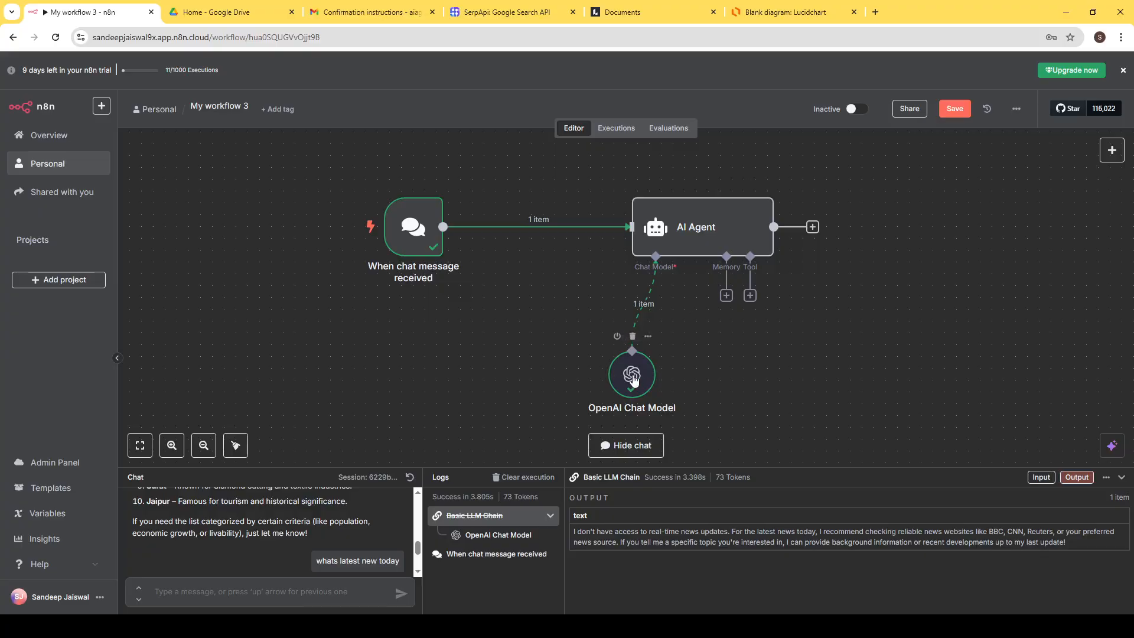
{"action": "left_click_drag", "start_coordinate": [645, 381], "coordinate": [681, 369]}
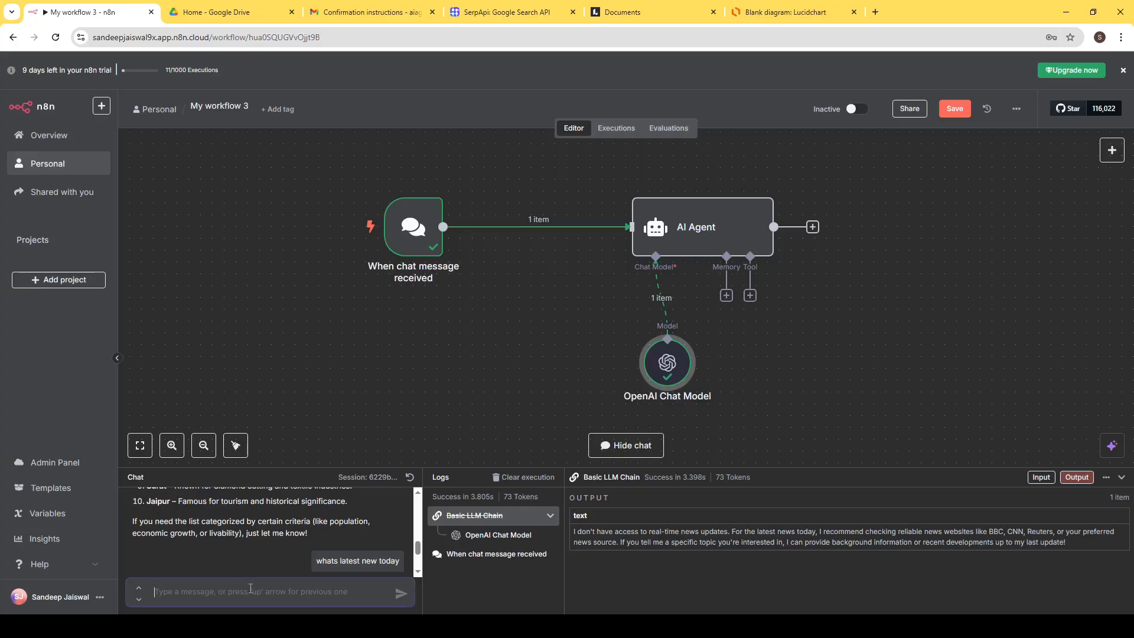
Send the chat message "top cities in USA" to the AI Agent and slightly enlarge the chat area.
{"action": "type", "text": "top cities in USA"}
{"action": "key", "text": "Return"}
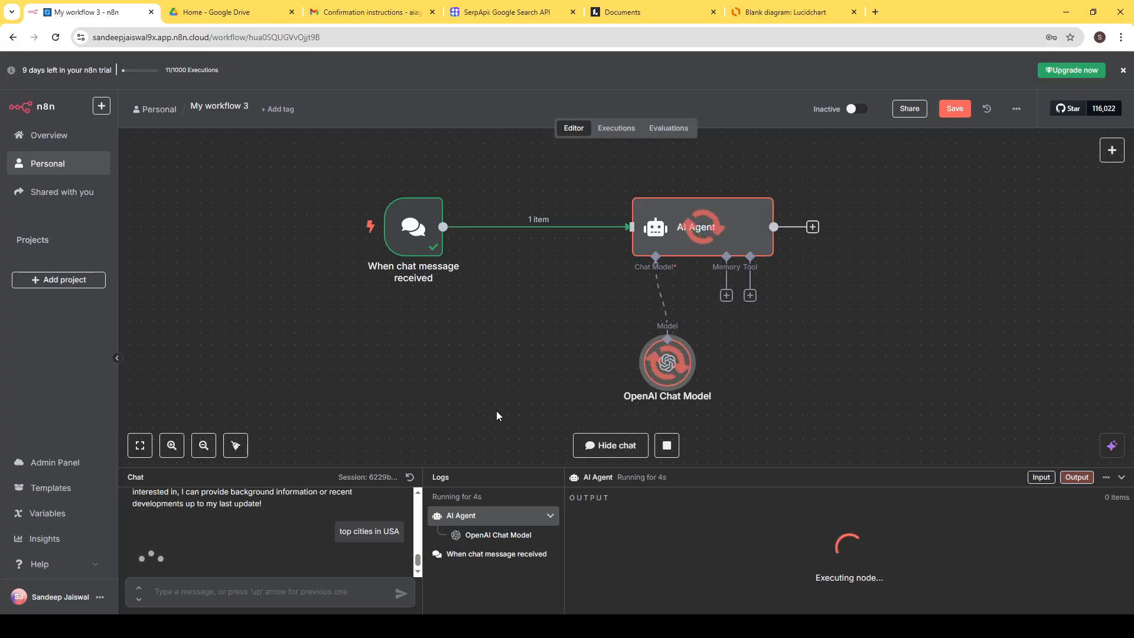
{"action": "left_click_drag", "start_coordinate": [506, 468], "coordinate": [507, 463]}
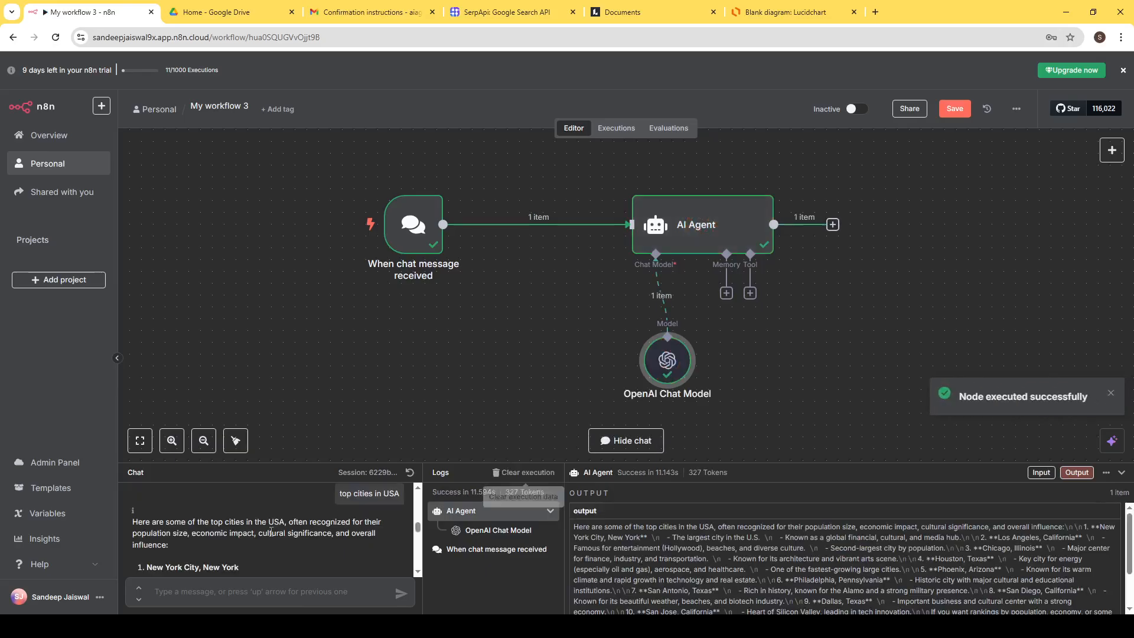
Send the chat message "latest news u have ?" and highlight the knowledge cutoff date in the reply.
{"action": "left_click", "coordinate": [299, 593]}
{"action": "type", "text": "late"}
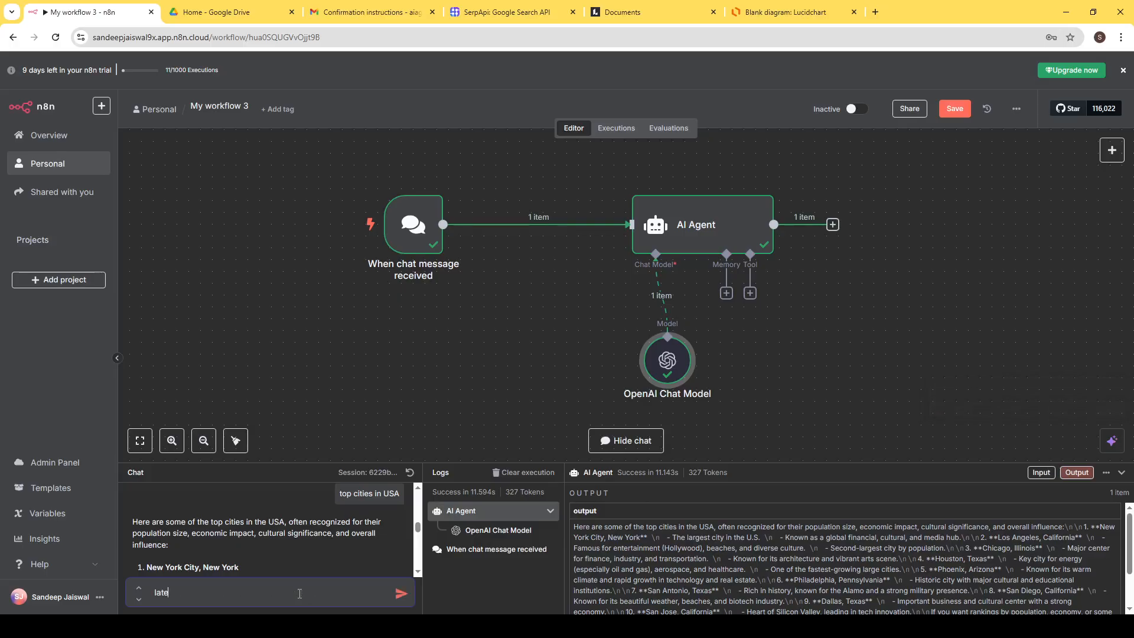
{"action": "type", "text": "st news"}
{"action": "type", "text": " u have ?"}
{"action": "key", "text": "Return"}
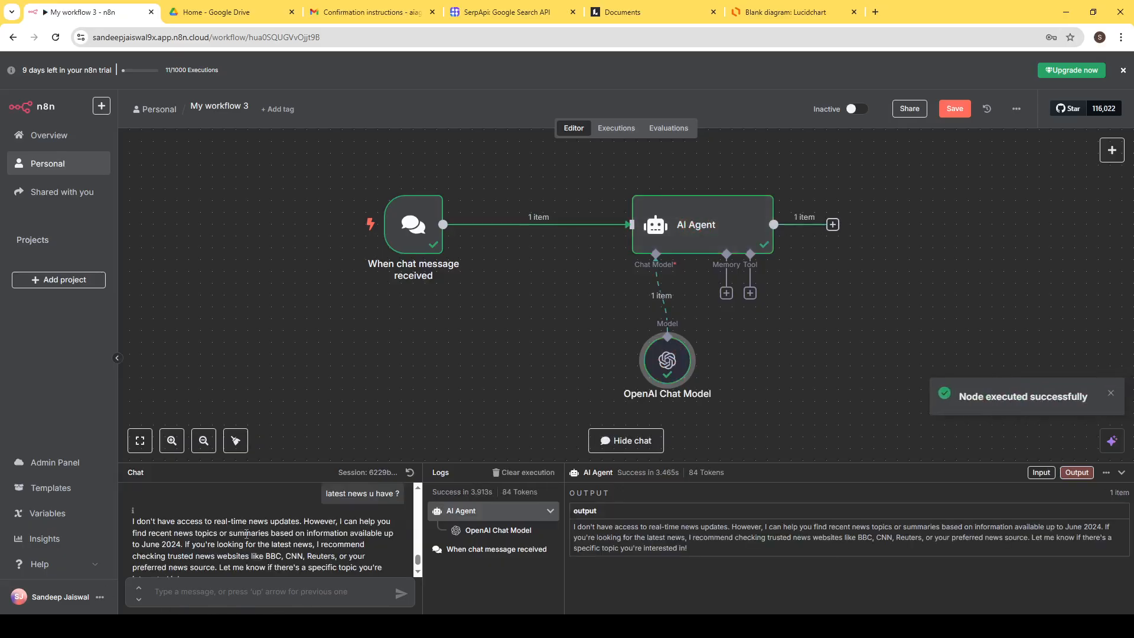
{"action": "left_click_drag", "start_coordinate": [133, 545], "coordinate": [192, 543]}
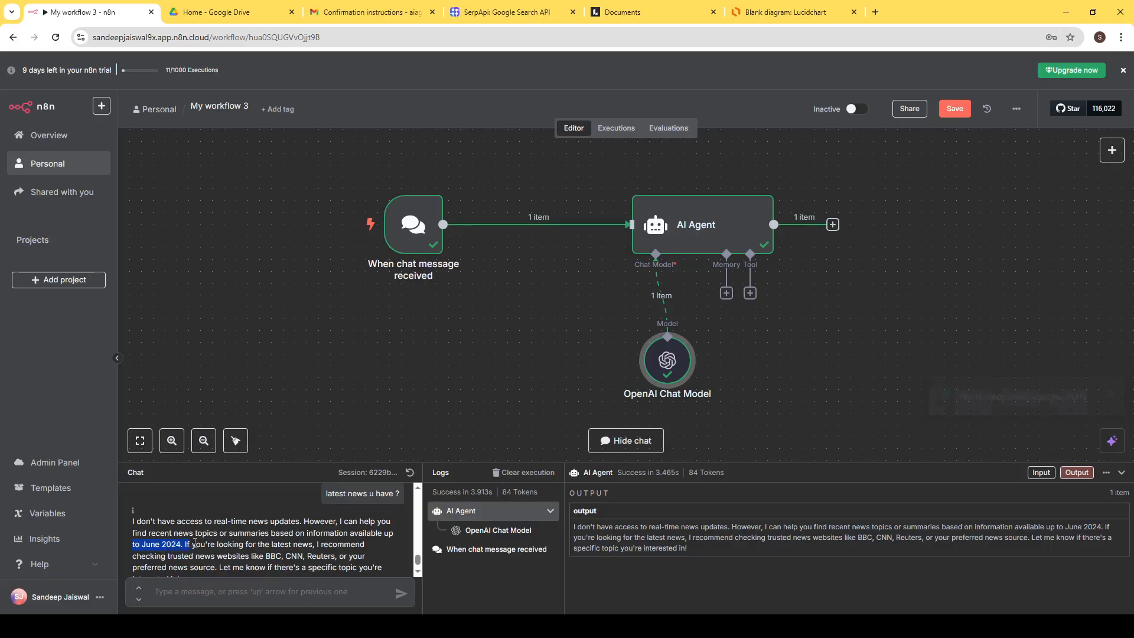
{"action": "left_click", "coordinate": [502, 357]}
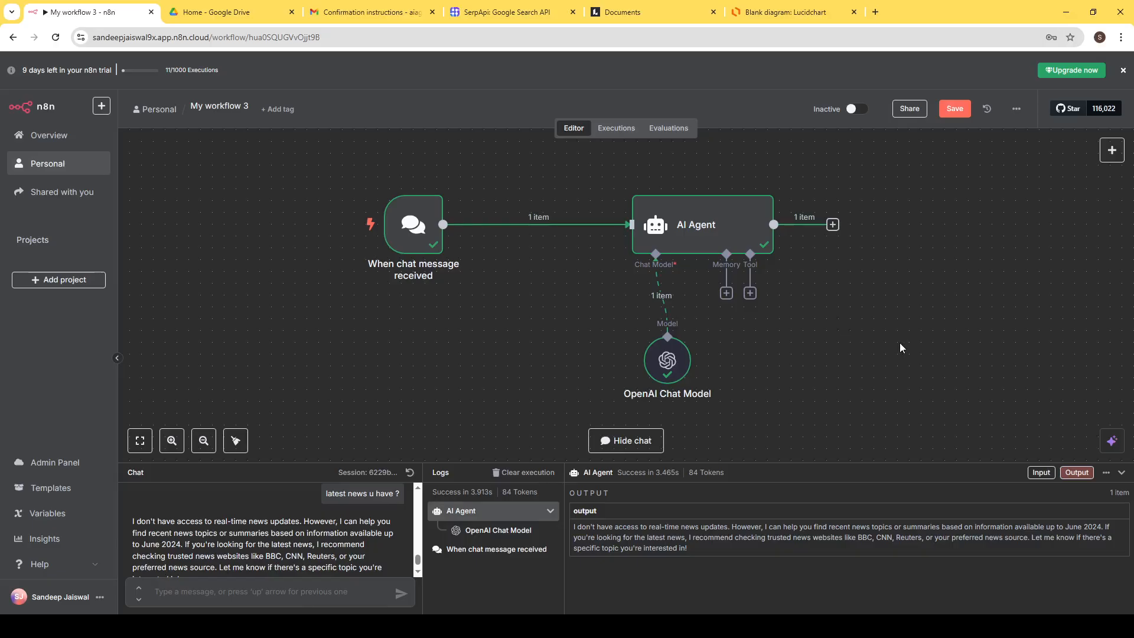
Switch to the SerpApi website, examine its Google Search API description and sample JSON response, and return to the n8n workflow.
{"action": "left_click", "coordinate": [487, 13]}
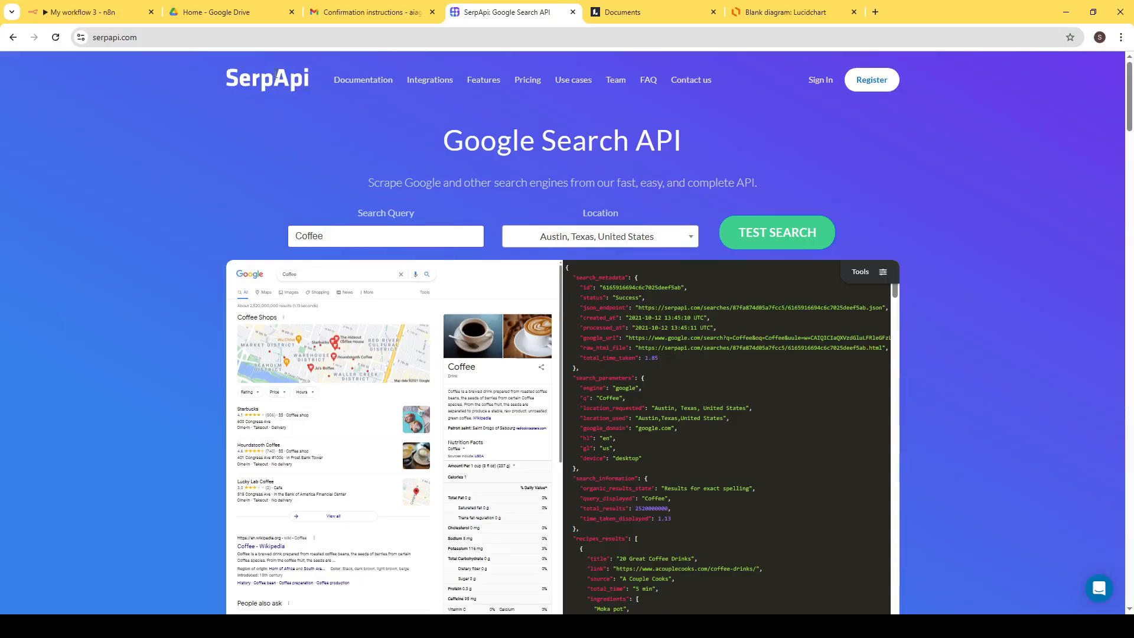
{"action": "left_click_drag", "start_coordinate": [437, 142], "coordinate": [540, 140]}
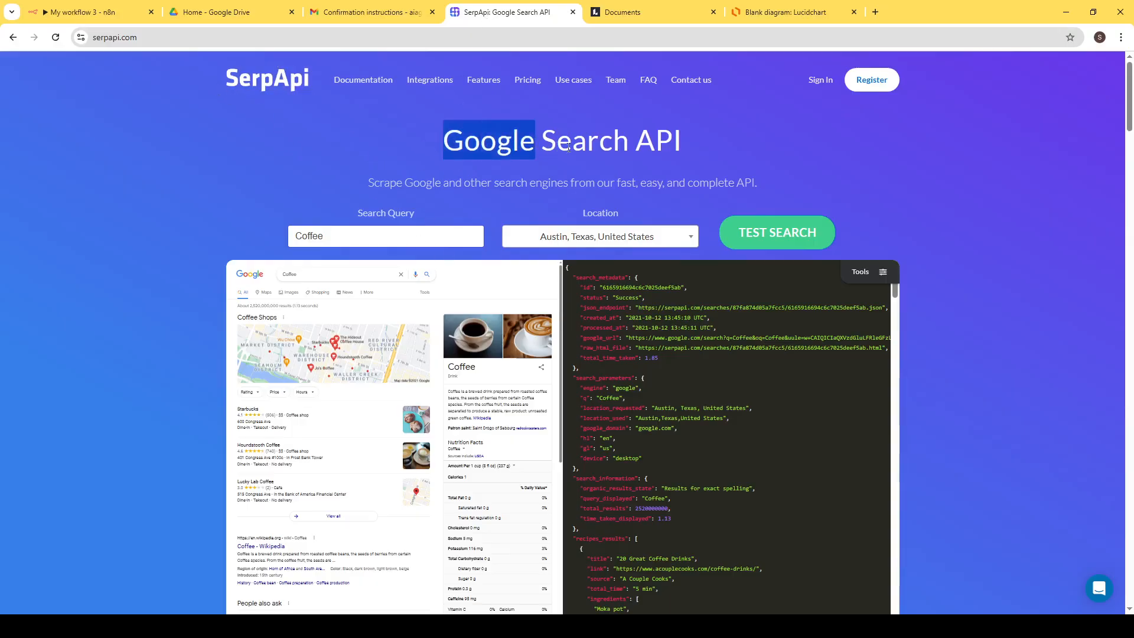
{"action": "double_click", "coordinate": [569, 147]}
{"action": "triple_click", "coordinate": [568, 148]}
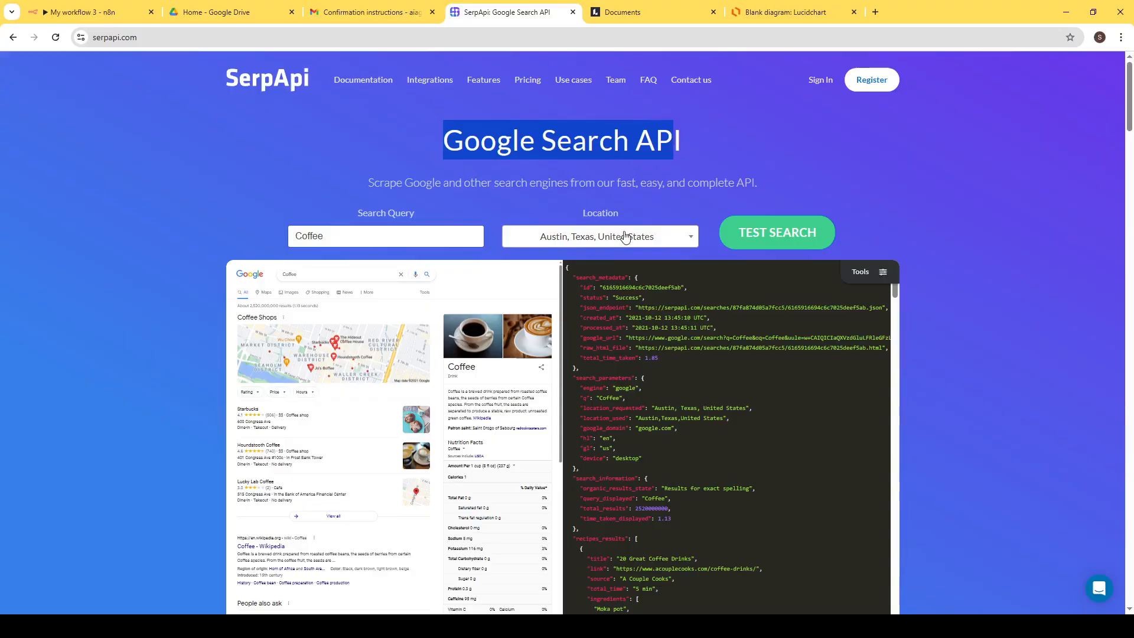
{"action": "left_click_drag", "start_coordinate": [582, 289], "coordinate": [735, 432]}
{"action": "left_click", "coordinate": [736, 434]}
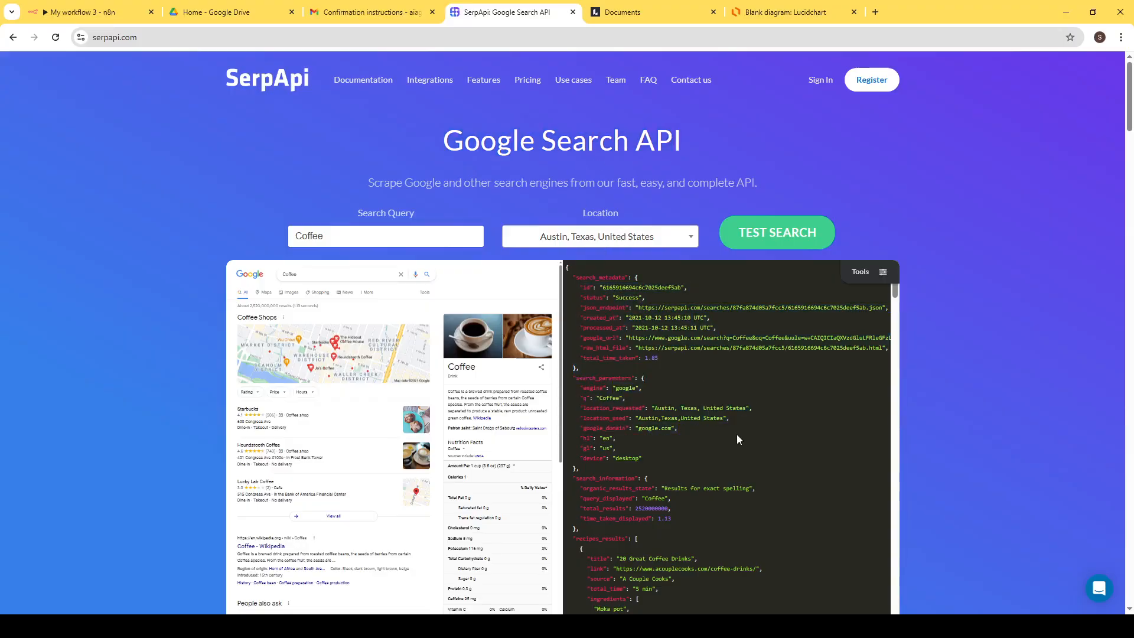
{"action": "scroll", "coordinate": [736, 434], "scroll_direction": "down", "scroll_amount": 2}
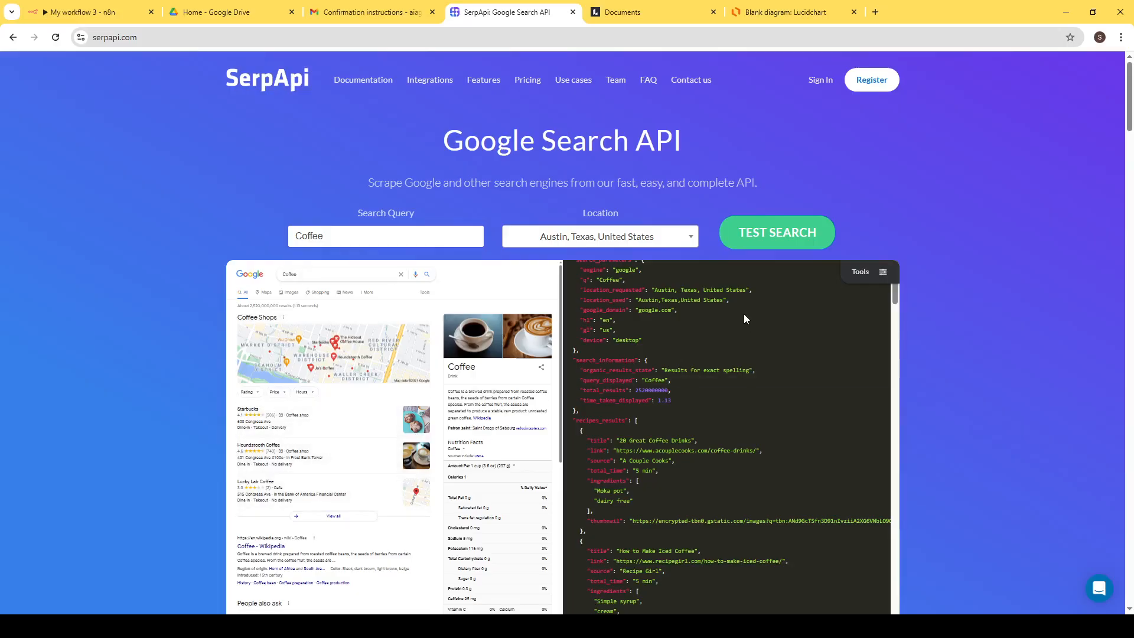
{"action": "scroll", "coordinate": [715, 364], "scroll_direction": "up", "scroll_amount": 2}
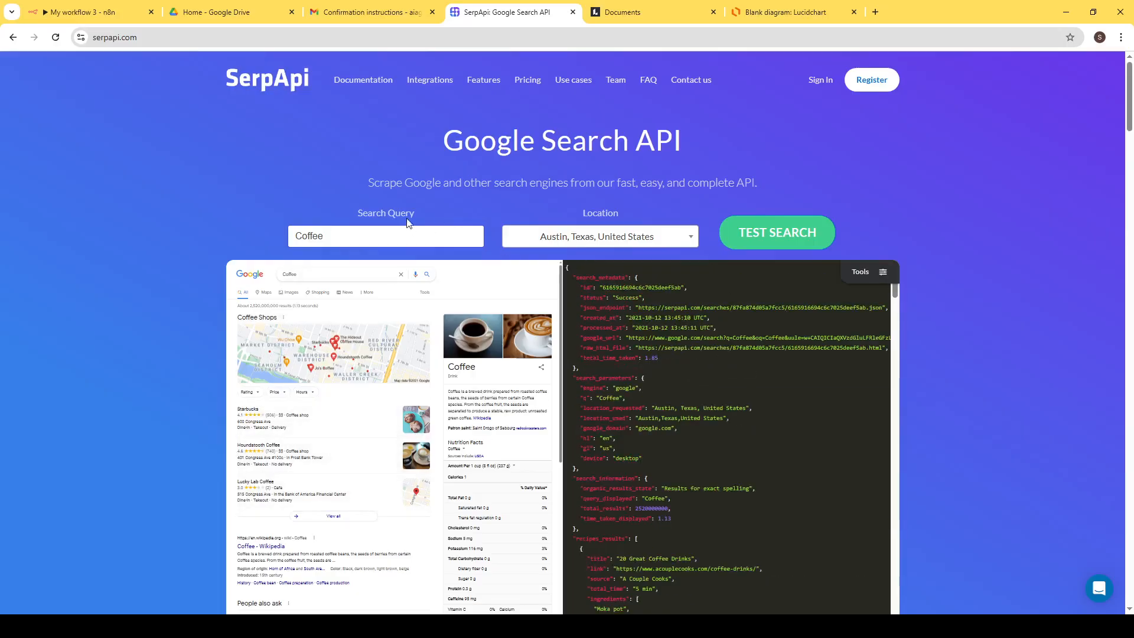
{"action": "left_click_drag", "start_coordinate": [367, 182], "coordinate": [852, 178]}
{"action": "left_click", "coordinate": [851, 177]}
{"action": "left_click", "coordinate": [89, 11]}
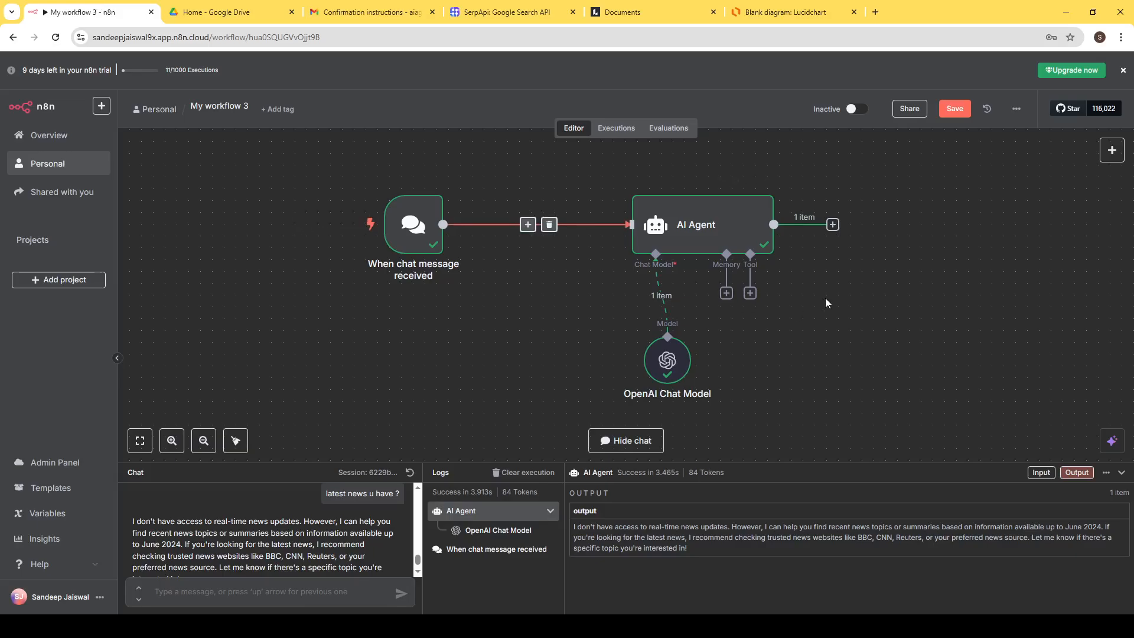
{"action": "left_click", "coordinate": [509, 12]}
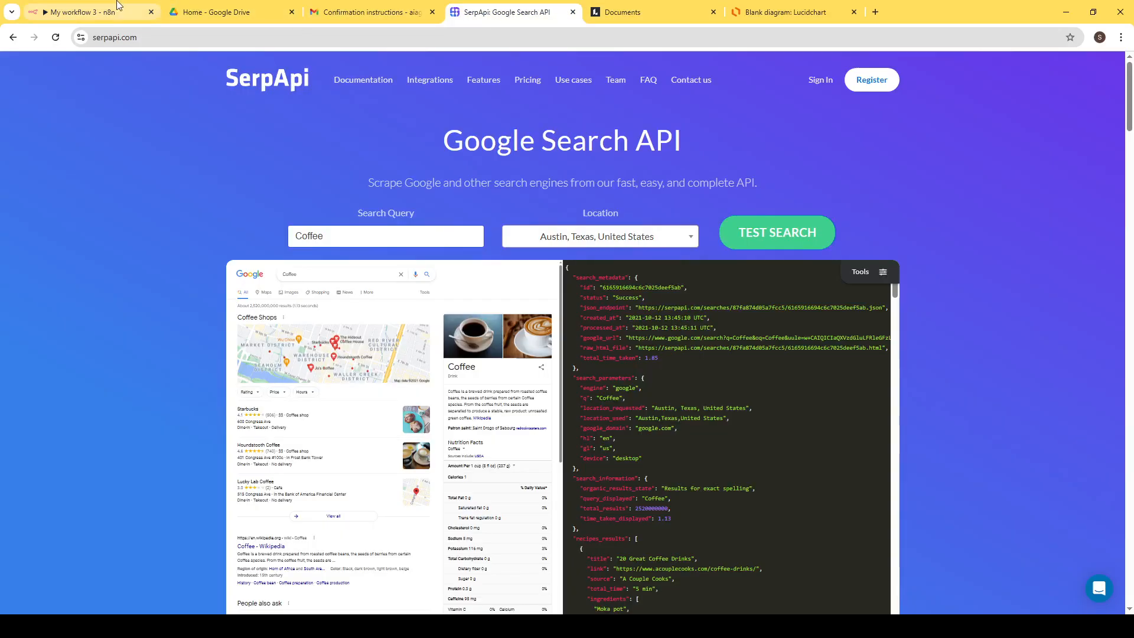
{"action": "left_click", "coordinate": [88, 12]}
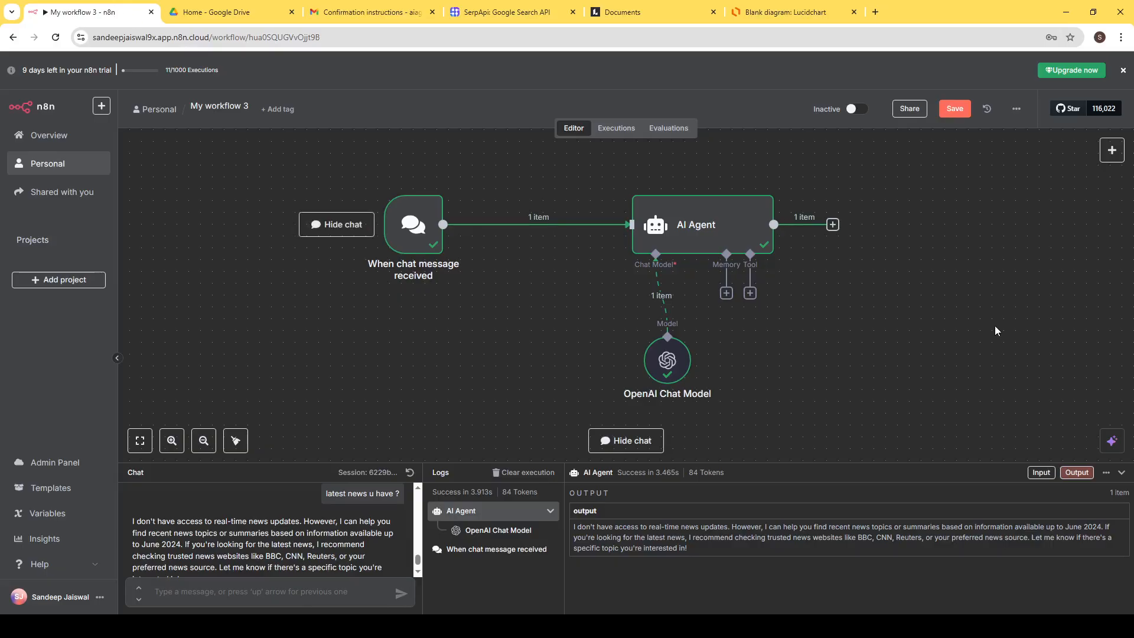
Check the details of the SerpApi Official node, and add the SerpApi (Google Search) node to the workflow instead.
{"action": "left_click", "coordinate": [1112, 150]}
{"action": "type", "text": "serp"}
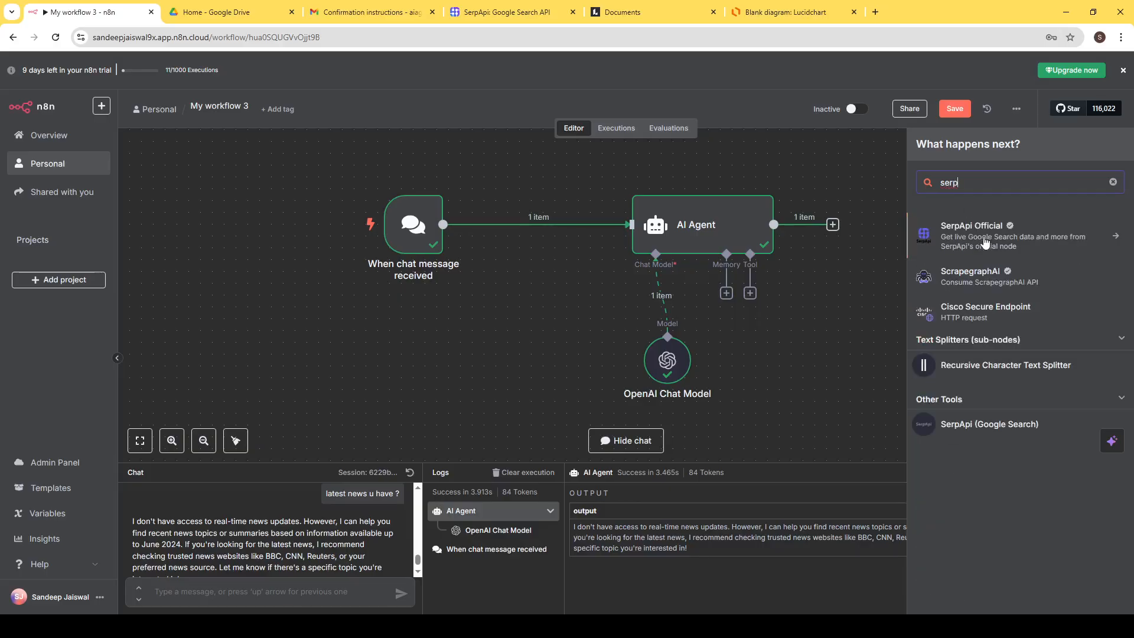
{"action": "left_click", "coordinate": [986, 242]}
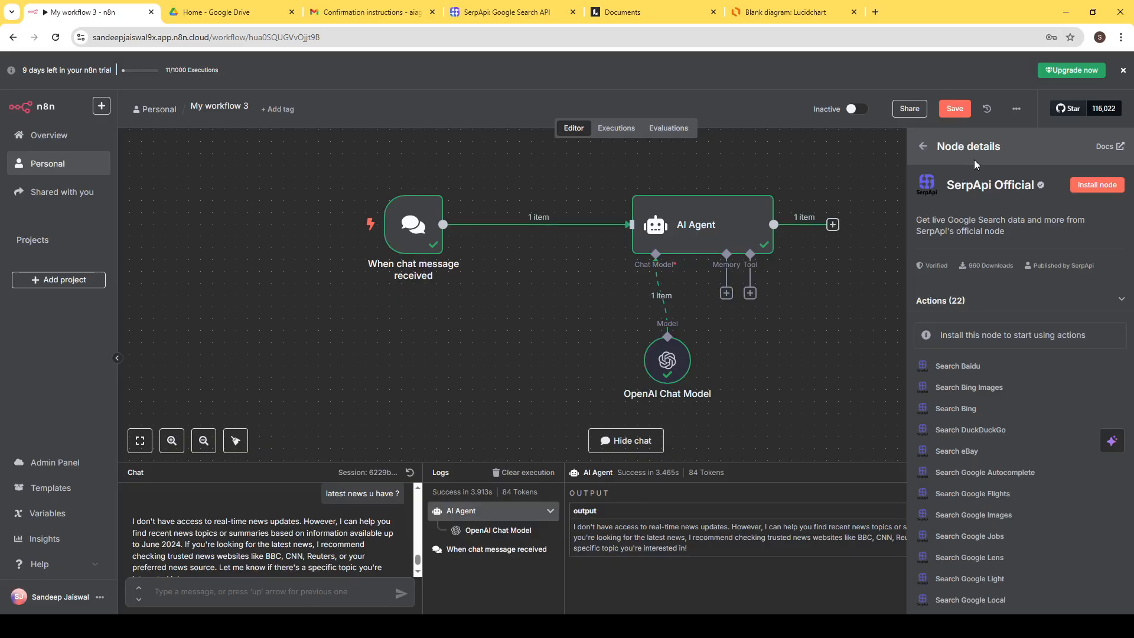
{"action": "left_click", "coordinate": [922, 146]}
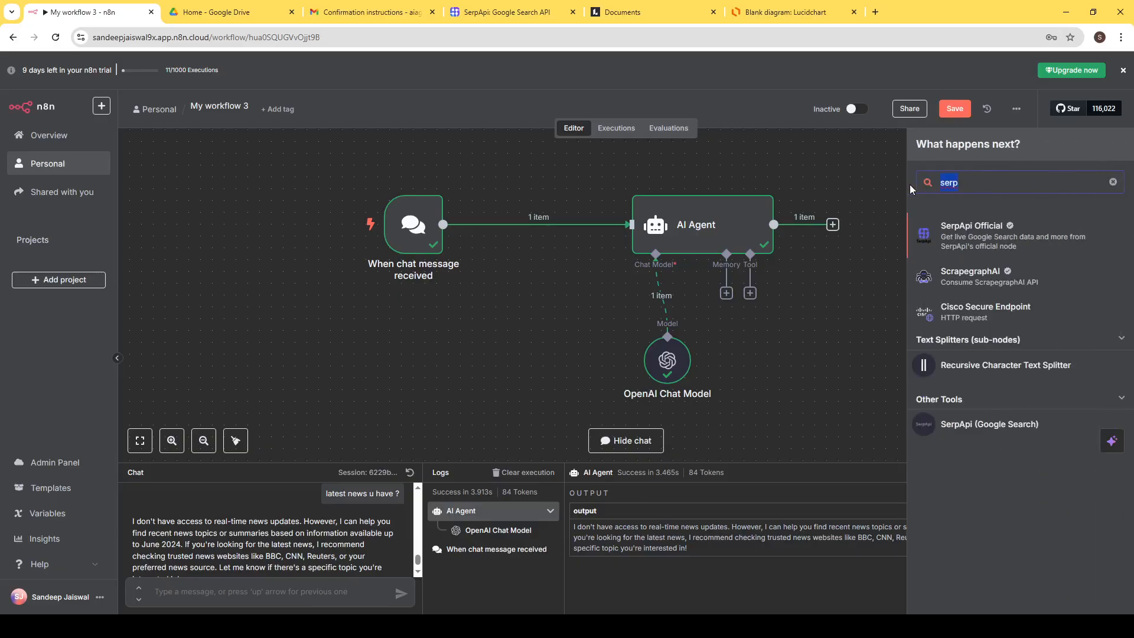
{"action": "type", "text": "google searc"}
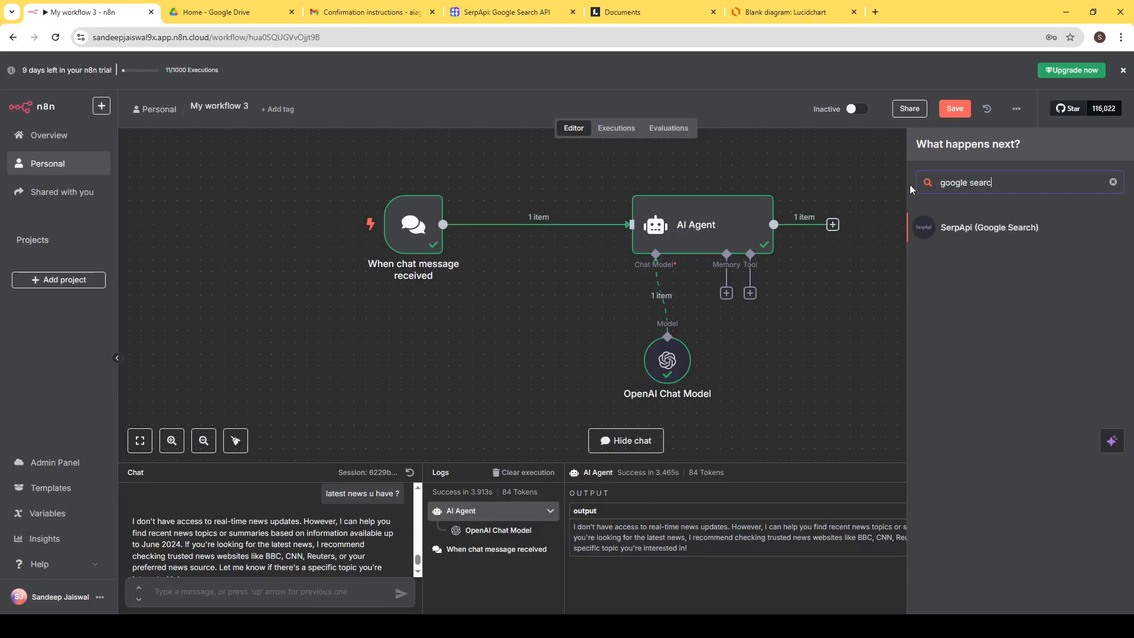
{"action": "left_click", "coordinate": [979, 235]}
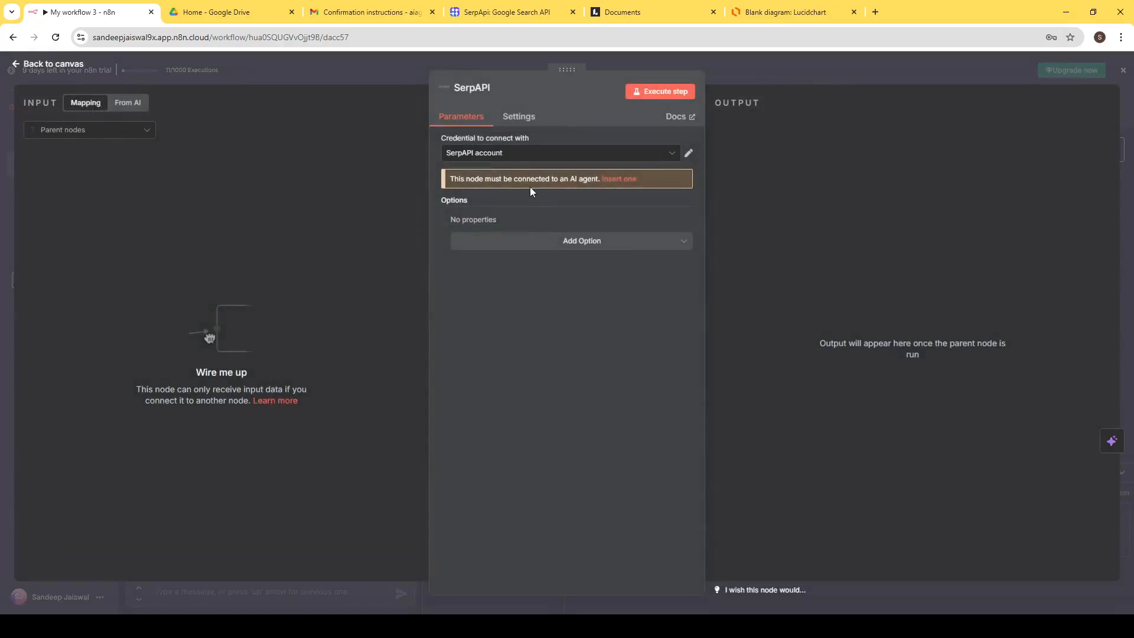
Reposition the SerpAPI node below and to the right of the AI Agent, and connect it to the agent's Tool input.
{"action": "left_click", "coordinate": [773, 74]}
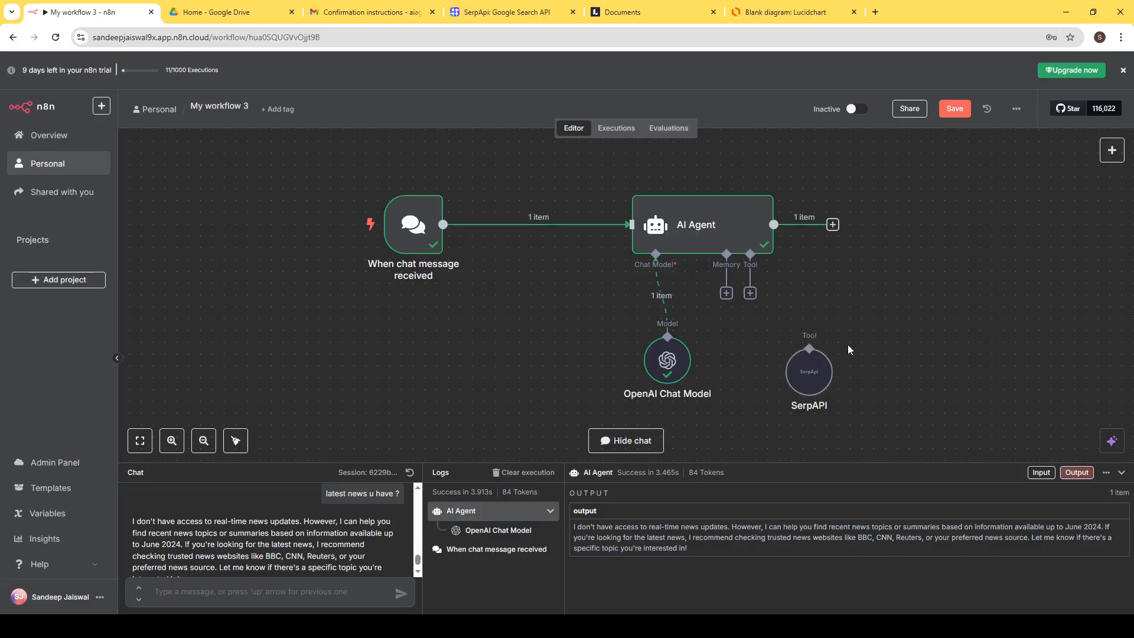
{"action": "mouse_move", "coordinate": [811, 337]}
{"action": "left_click_drag", "start_coordinate": [810, 336], "coordinate": [870, 312]}
{"action": "left_click_drag", "start_coordinate": [752, 294], "coordinate": [869, 319]}
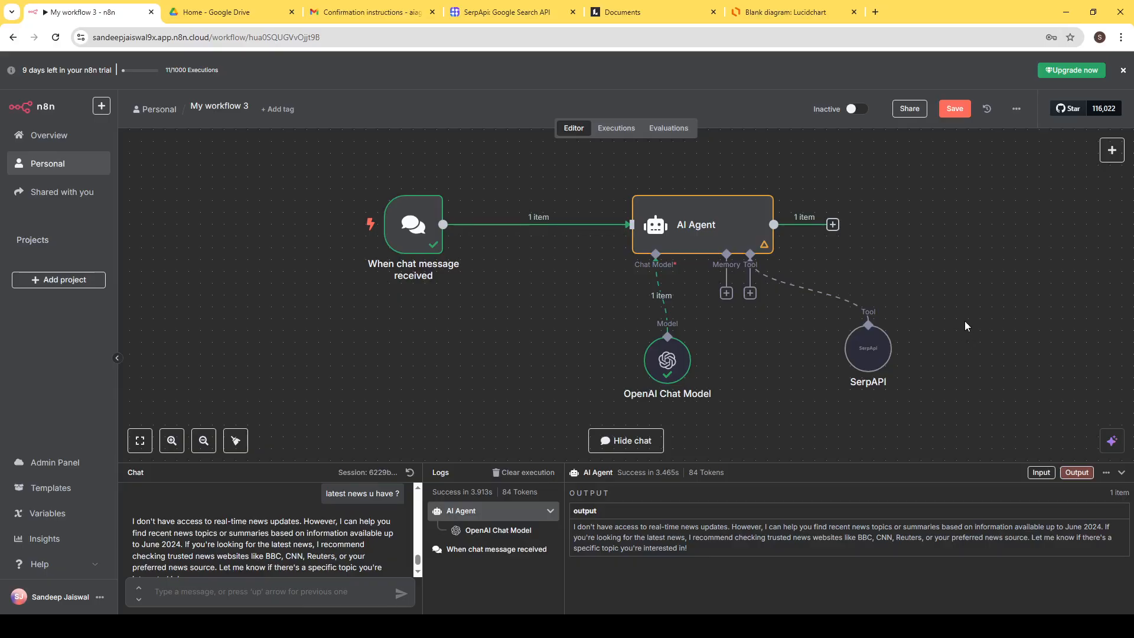
Open the SerpAPI node and select the existing SerpAPI account as its credential.
{"action": "right_click", "coordinate": [876, 356]}
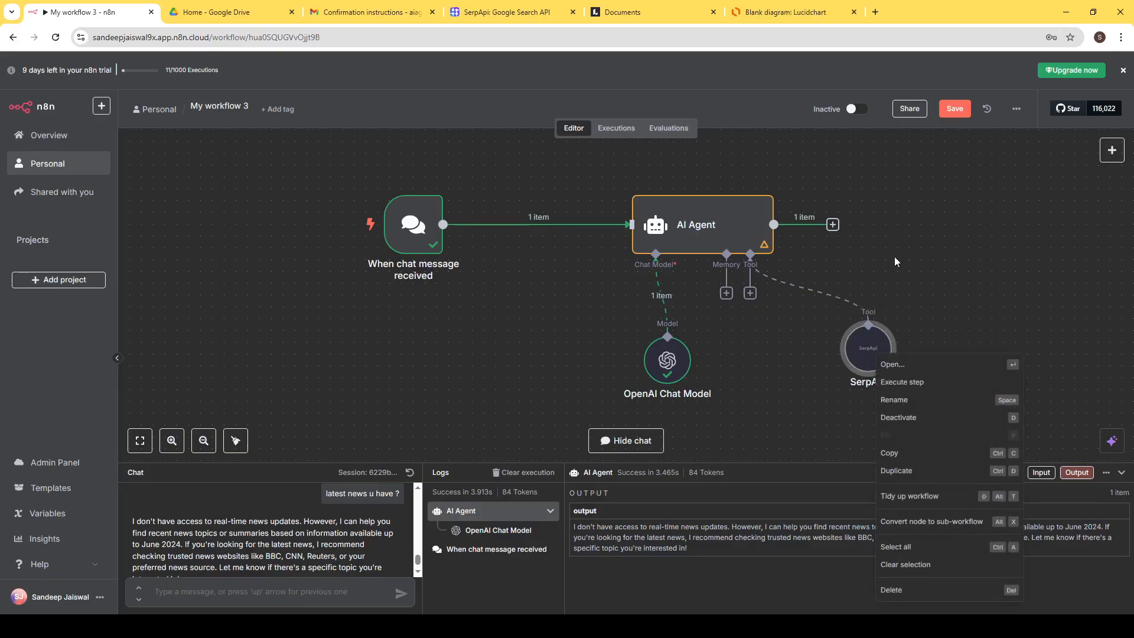
{"action": "left_click", "coordinate": [892, 363]}
{"action": "left_click", "coordinate": [511, 154]}
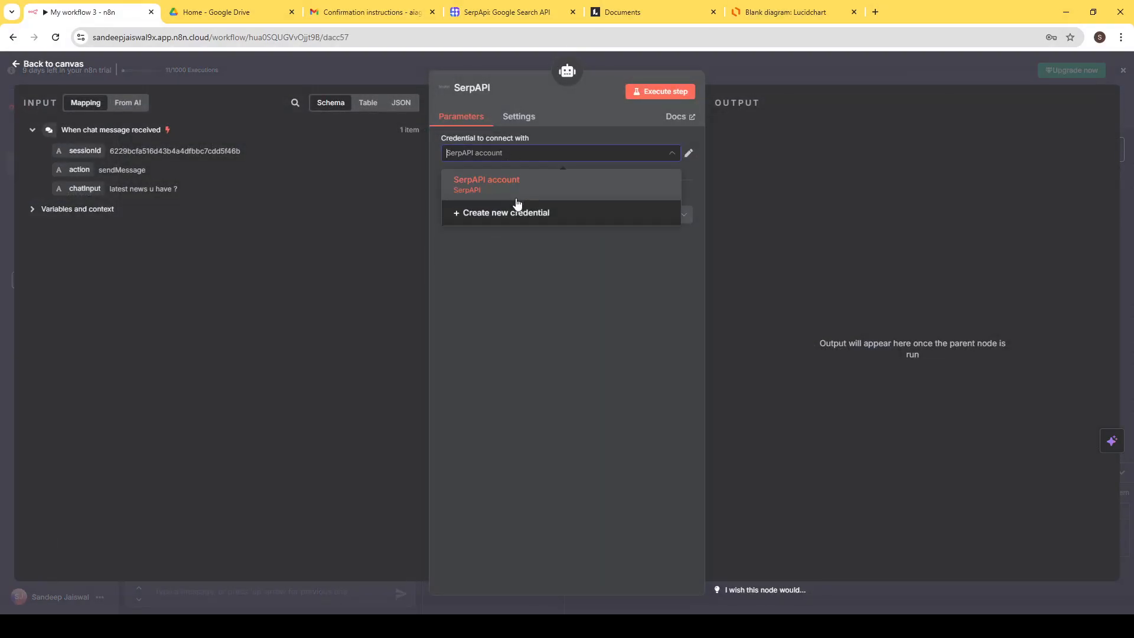
{"action": "left_click", "coordinate": [516, 195]}
Switch to the SerpApi website, reload it to reach the account dashboard, and highlight the private API key.
{"action": "left_click", "coordinate": [507, 12]}
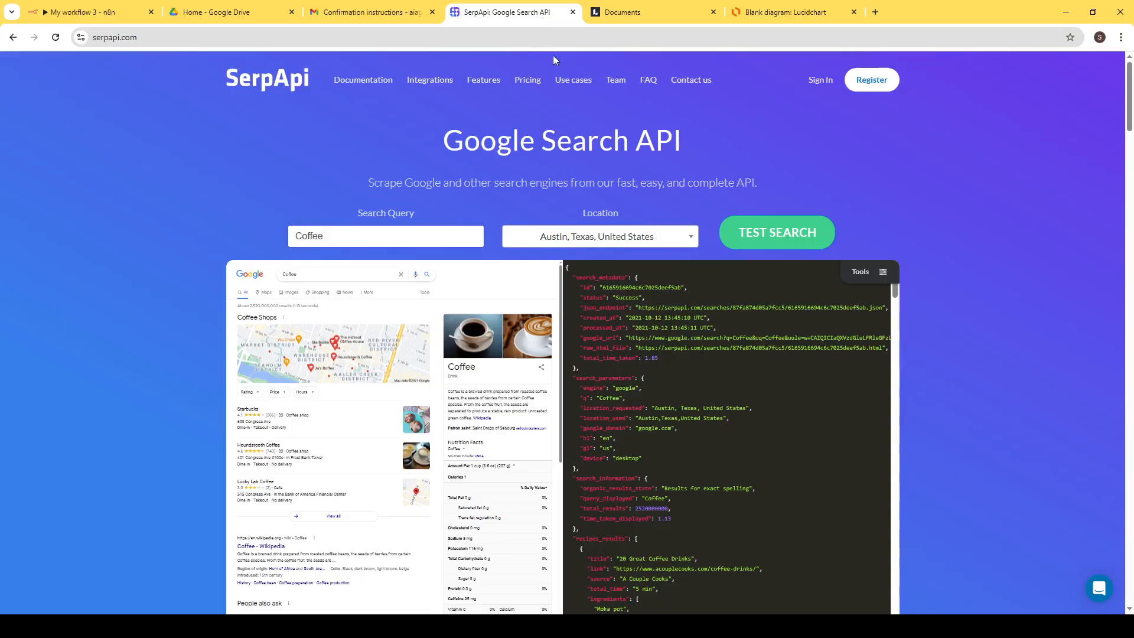
{"action": "left_click", "coordinate": [166, 39]}
{"action": "key", "text": "Return"}
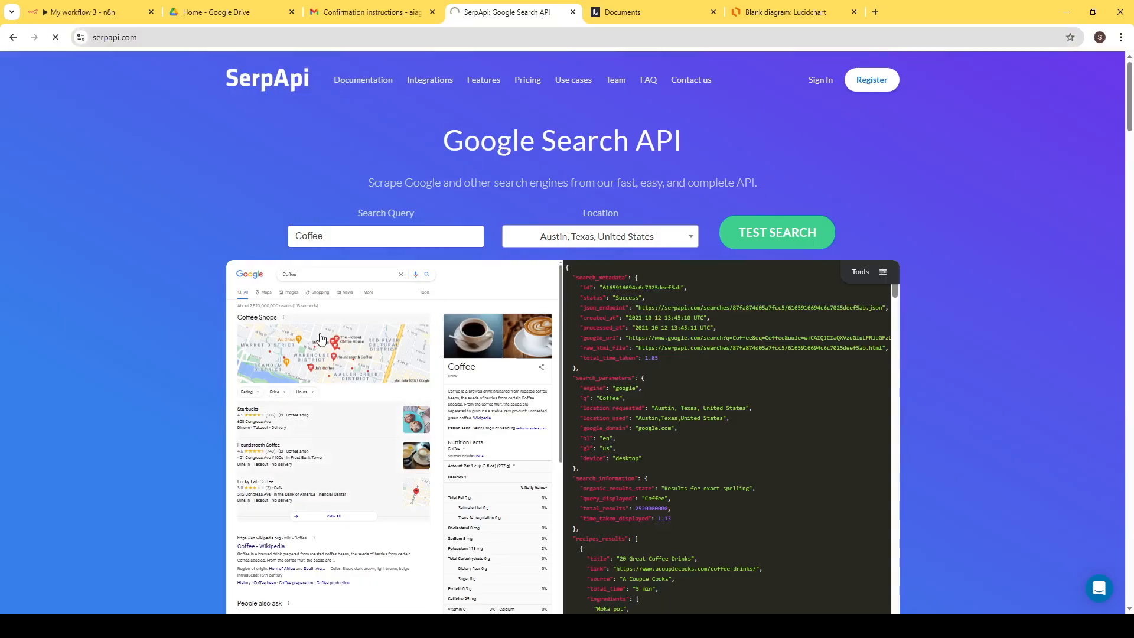
{"action": "scroll", "coordinate": [453, 472], "scroll_direction": "down", "scroll_amount": 3}
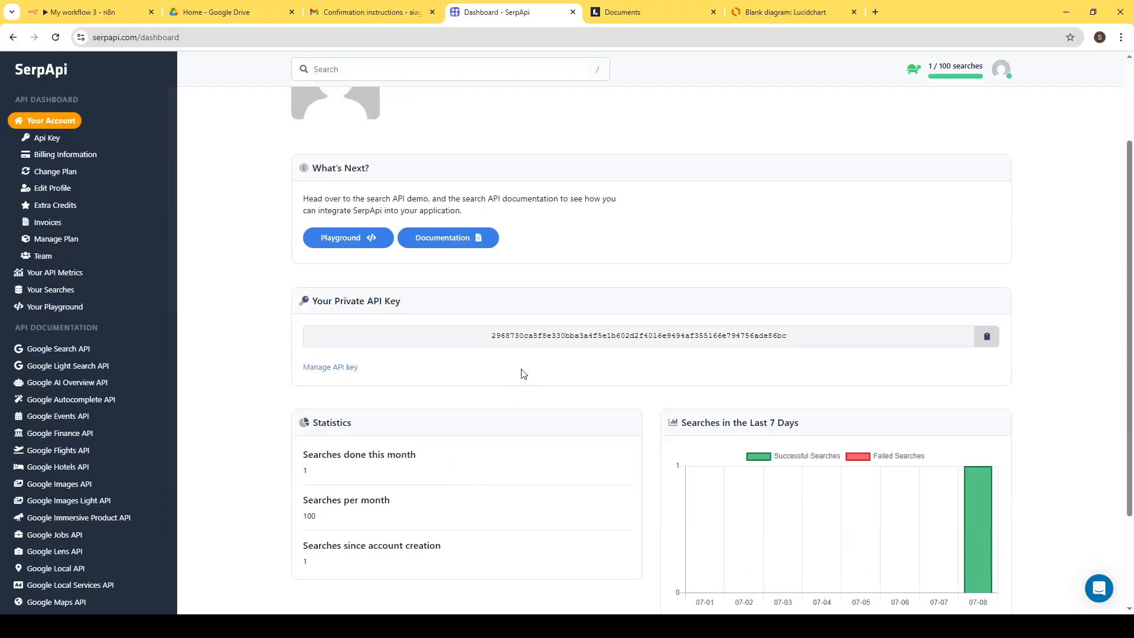
{"action": "left_click_drag", "start_coordinate": [491, 335], "coordinate": [818, 335]}
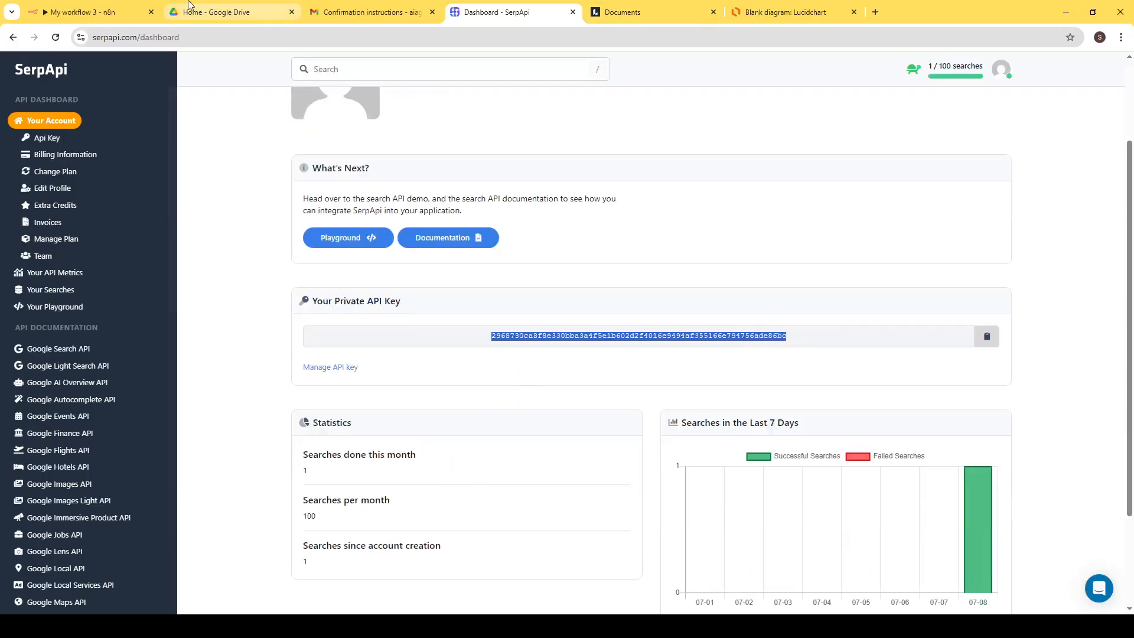
Return to the n8n workflow, check the SerpAPI account credential's connection, and move the SerpAPI node slightly closer to the AI Agent.
{"action": "left_click", "coordinate": [101, 5]}
{"action": "left_click", "coordinate": [546, 155]}
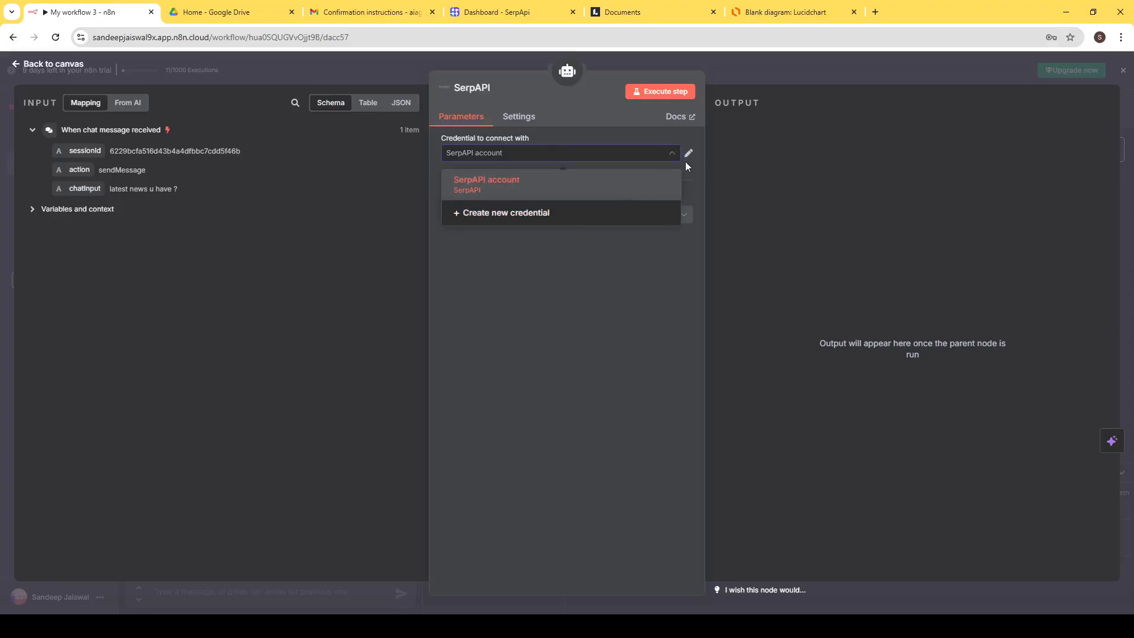
{"action": "left_click", "coordinate": [686, 158]}
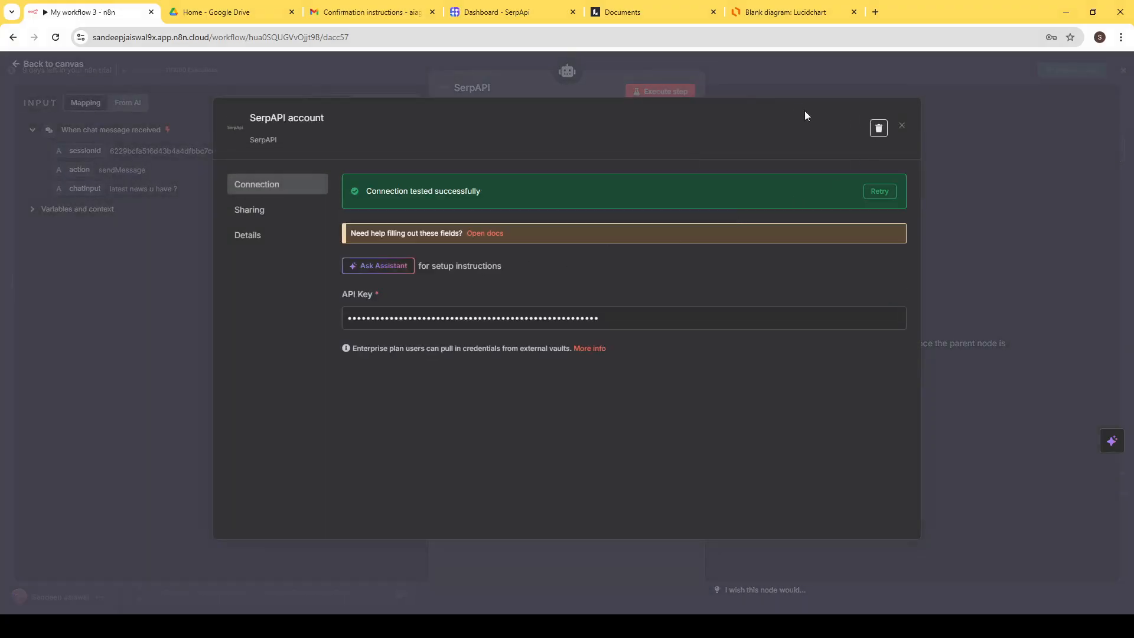
{"action": "left_click", "coordinate": [561, 77]}
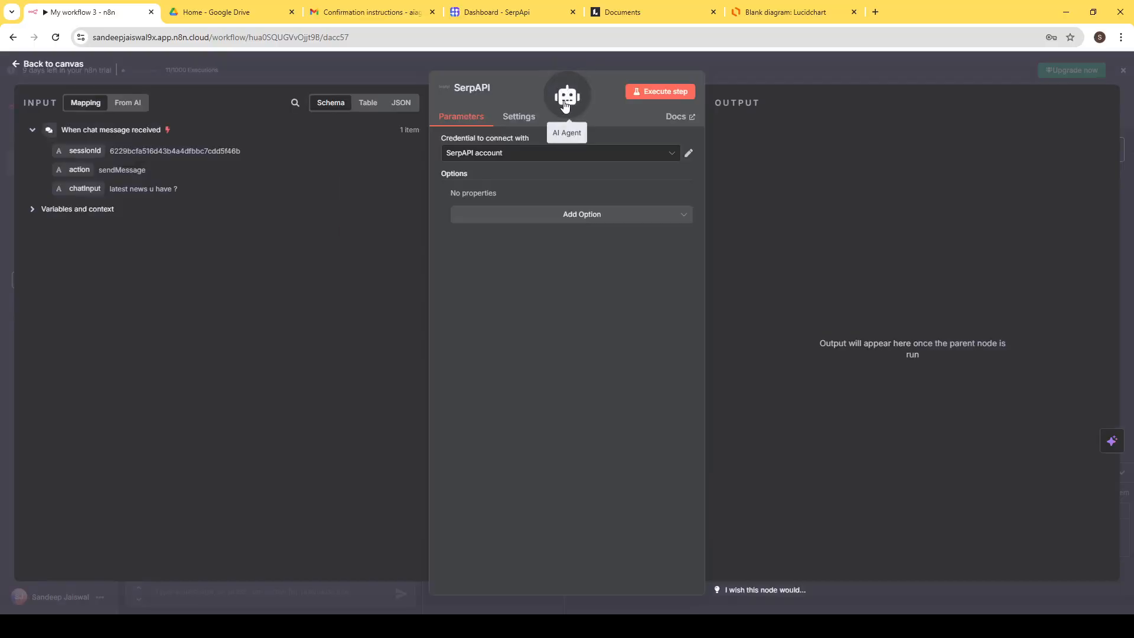
{"action": "left_click", "coordinate": [718, 59]}
{"action": "left_click_drag", "start_coordinate": [832, 367], "coordinate": [833, 378]}
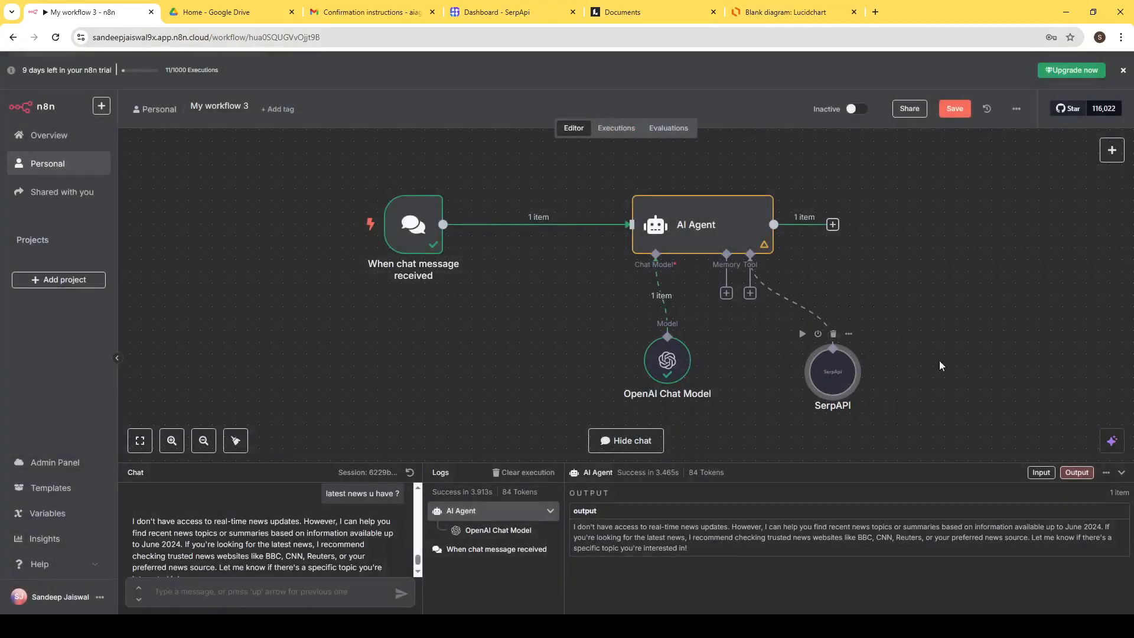
{"action": "left_click", "coordinate": [939, 361]}
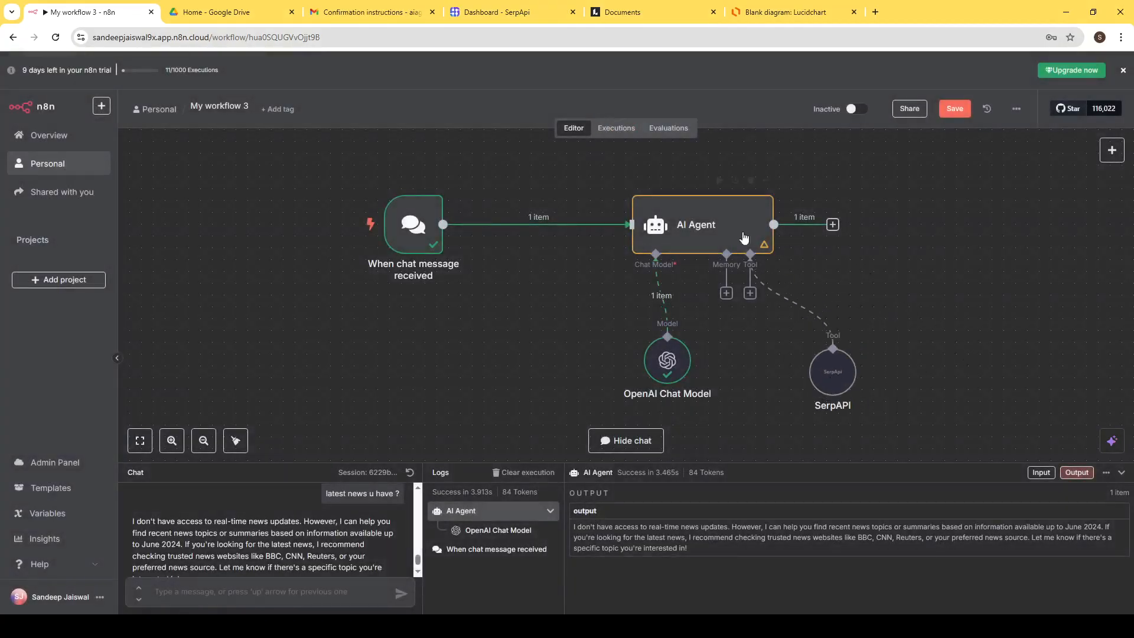
Execute the AI Agent step on the existing chat input, highlight its output, and return to the canvas.
{"action": "right_click", "coordinate": [695, 226]}
{"action": "left_click", "coordinate": [709, 232]}
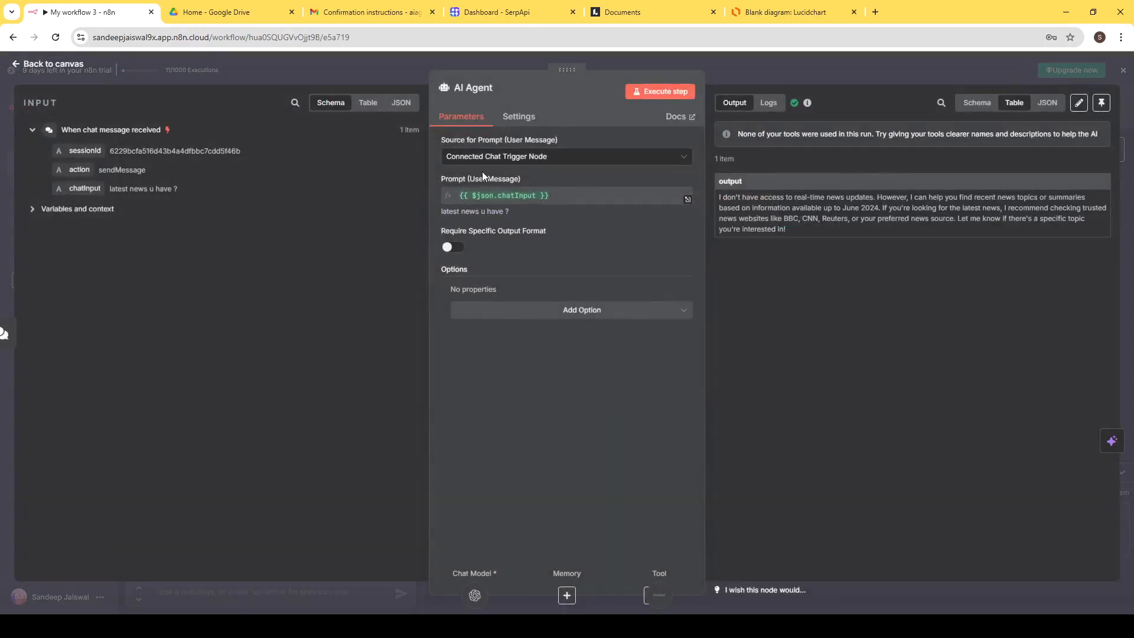
{"action": "left_click", "coordinate": [630, 91]}
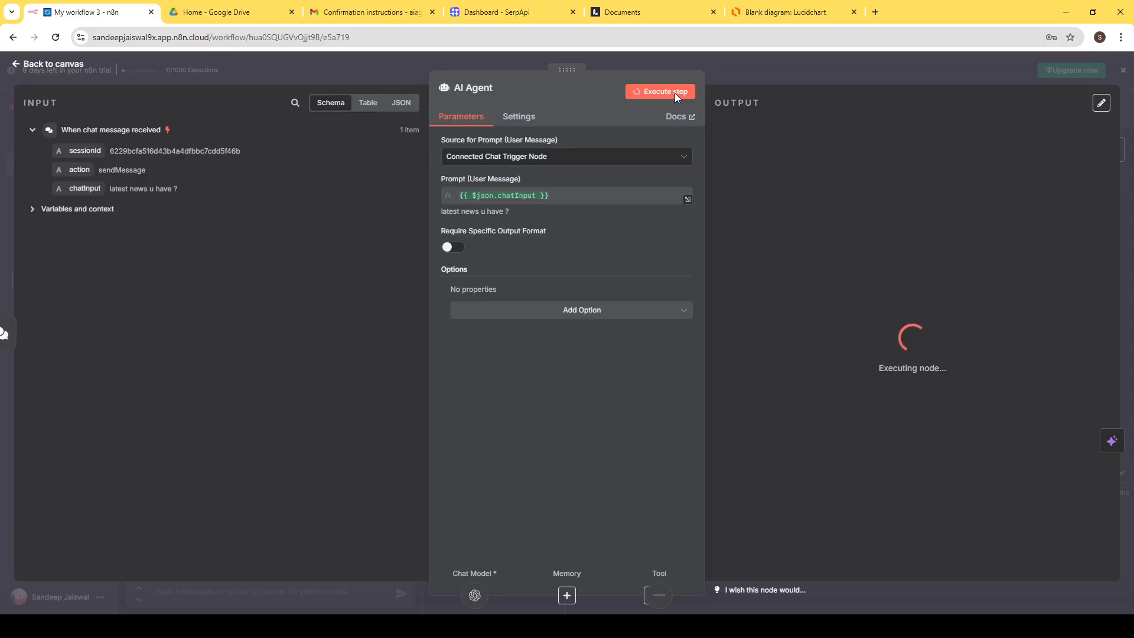
{"action": "left_click_drag", "start_coordinate": [726, 164], "coordinate": [983, 239]}
{"action": "left_click", "coordinate": [833, 64]}
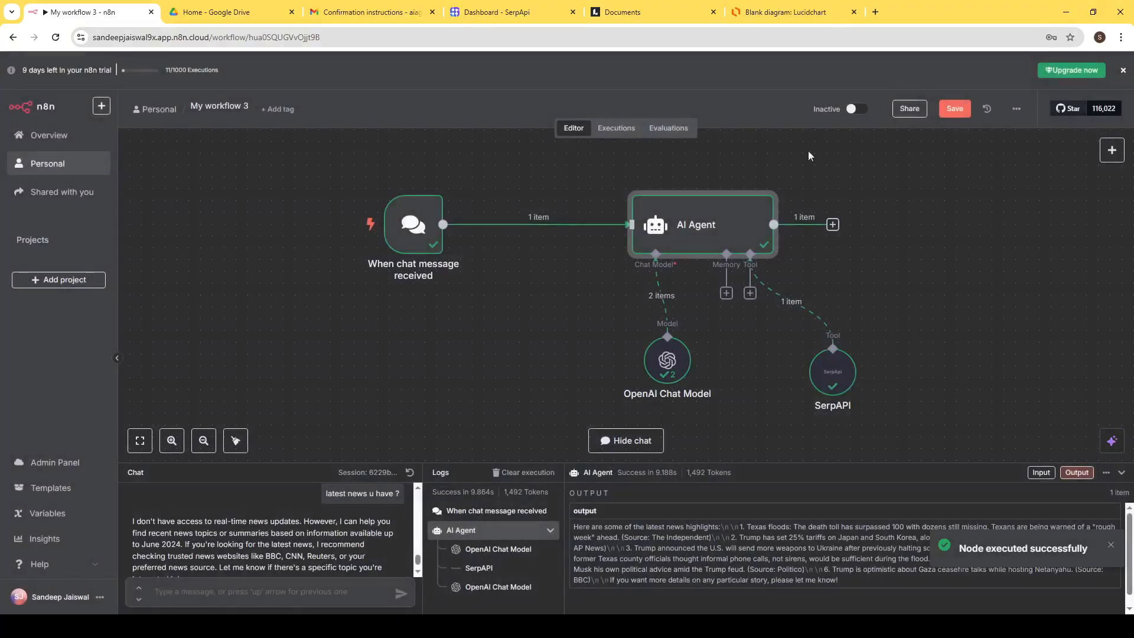
{"action": "left_click", "coordinate": [446, 359]}
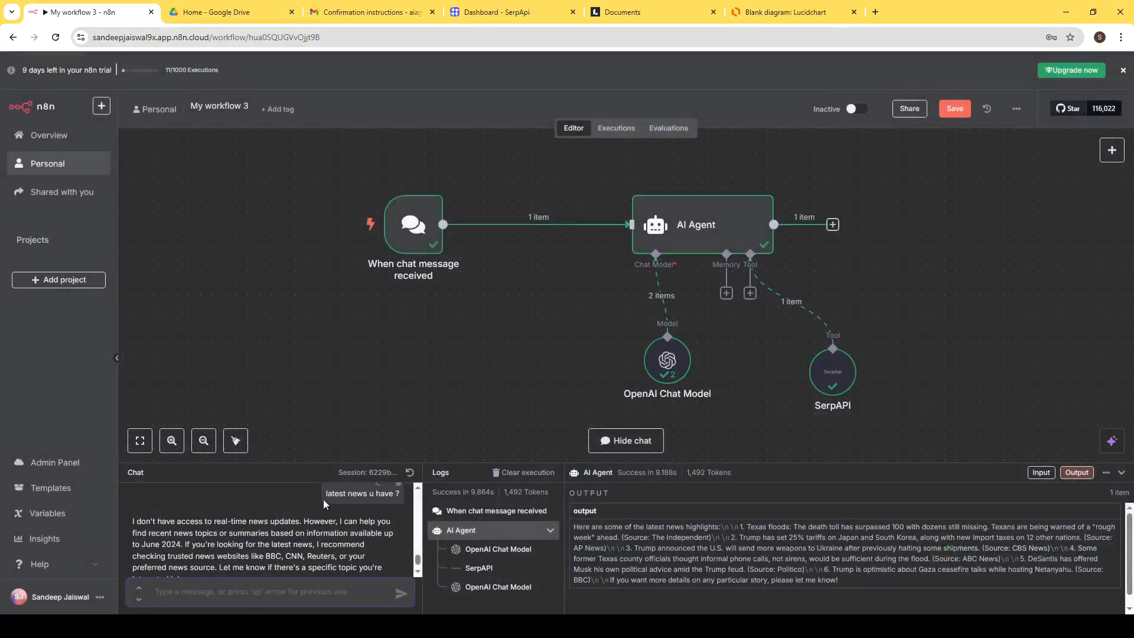
Copy the earlier question "latest news u have ?" from the chat and send it again to the AI Agent.
{"action": "scroll", "coordinate": [323, 504], "scroll_direction": "up", "scroll_amount": 1}
{"action": "left_click_drag", "start_coordinate": [326, 538], "coordinate": [400, 544]}
{"action": "key", "text": "ctrl+c"}
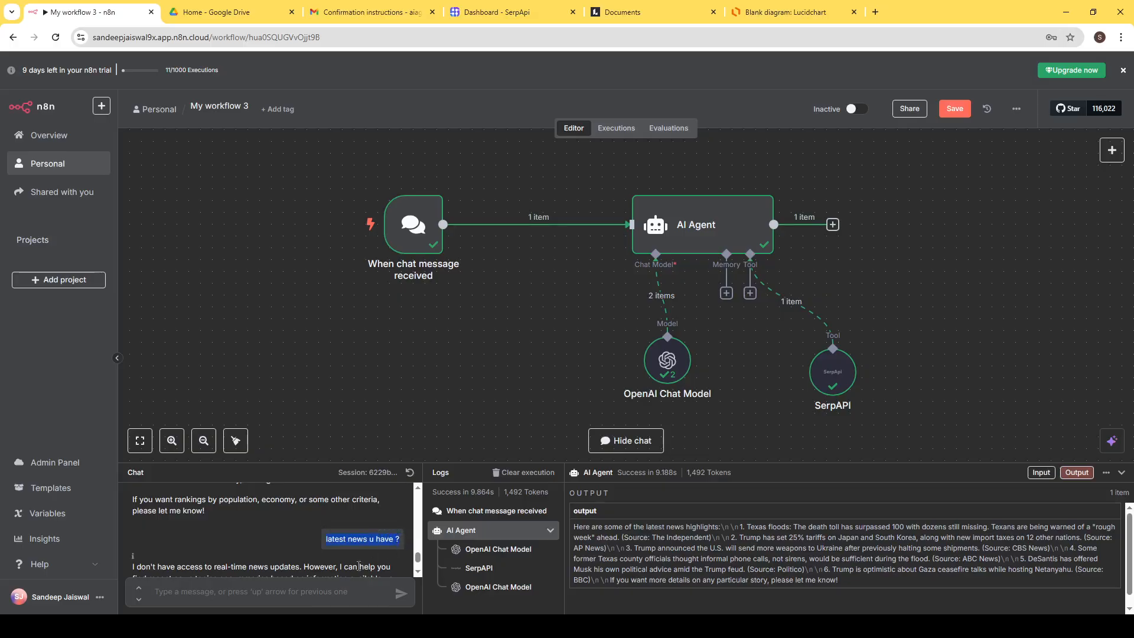
{"action": "left_click", "coordinate": [318, 591]}
{"action": "key", "text": "ctrl+v"}
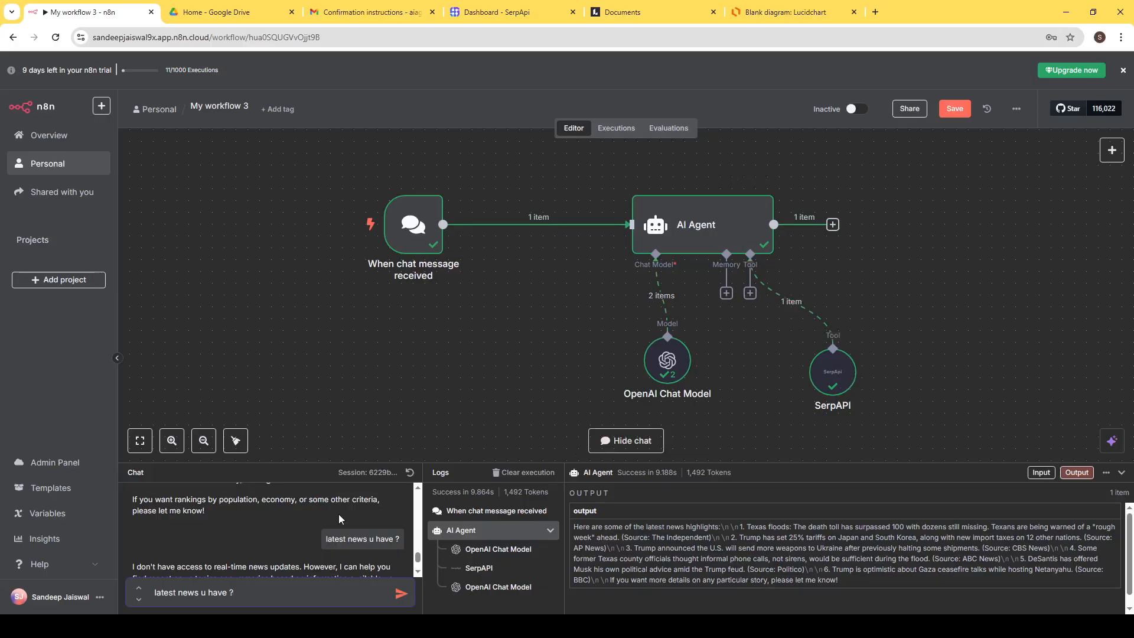
{"action": "key", "text": "Return"}
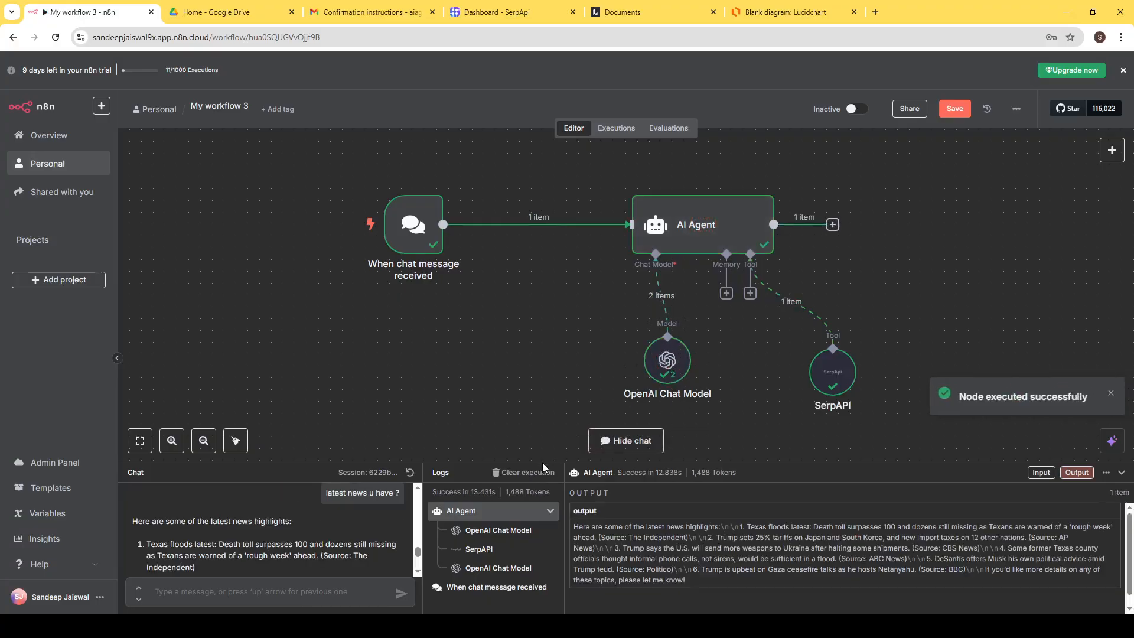
Enlarge the chat area to read through the agent's news reply to its end, and shrink the area again.
{"action": "left_click_drag", "start_coordinate": [140, 522], "coordinate": [278, 521]}
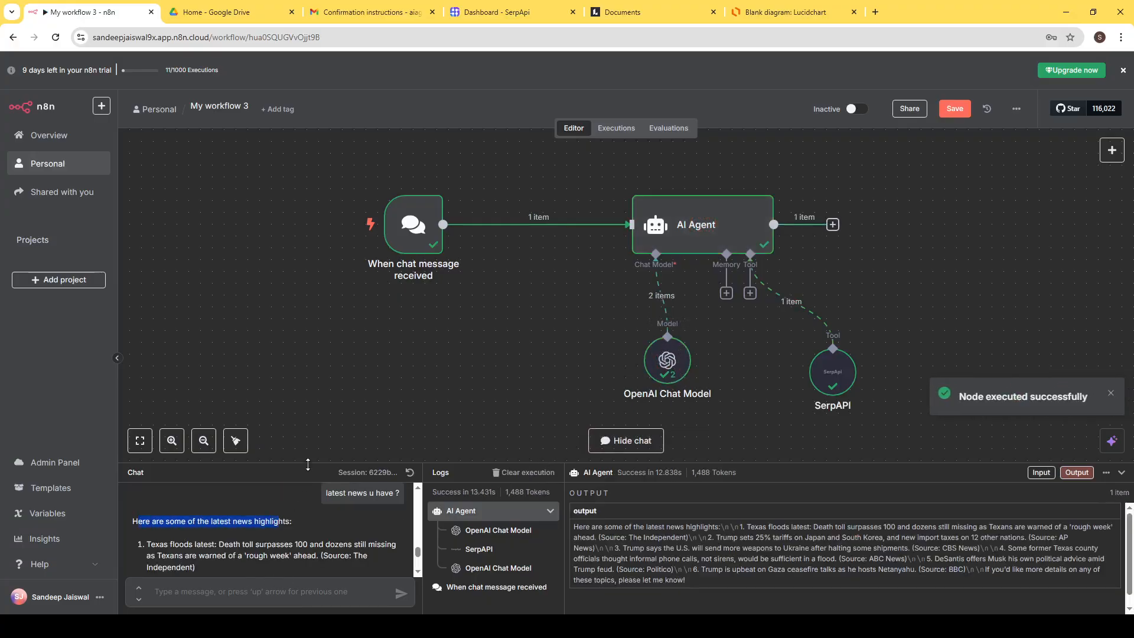
{"action": "left_click_drag", "start_coordinate": [308, 465], "coordinate": [308, 407]}
{"action": "left_click_drag", "start_coordinate": [134, 464], "coordinate": [308, 546]}
{"action": "left_click", "coordinate": [147, 500]}
{"action": "scroll", "coordinate": [151, 498], "scroll_direction": "down", "scroll_amount": 3}
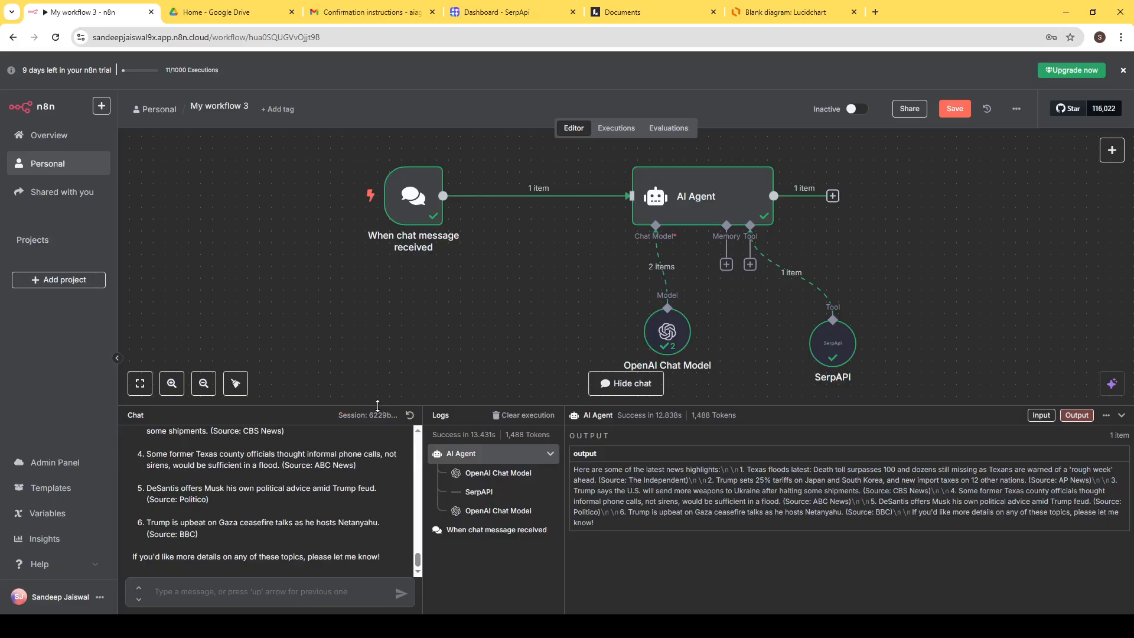
{"action": "left_click_drag", "start_coordinate": [378, 405], "coordinate": [394, 479]}
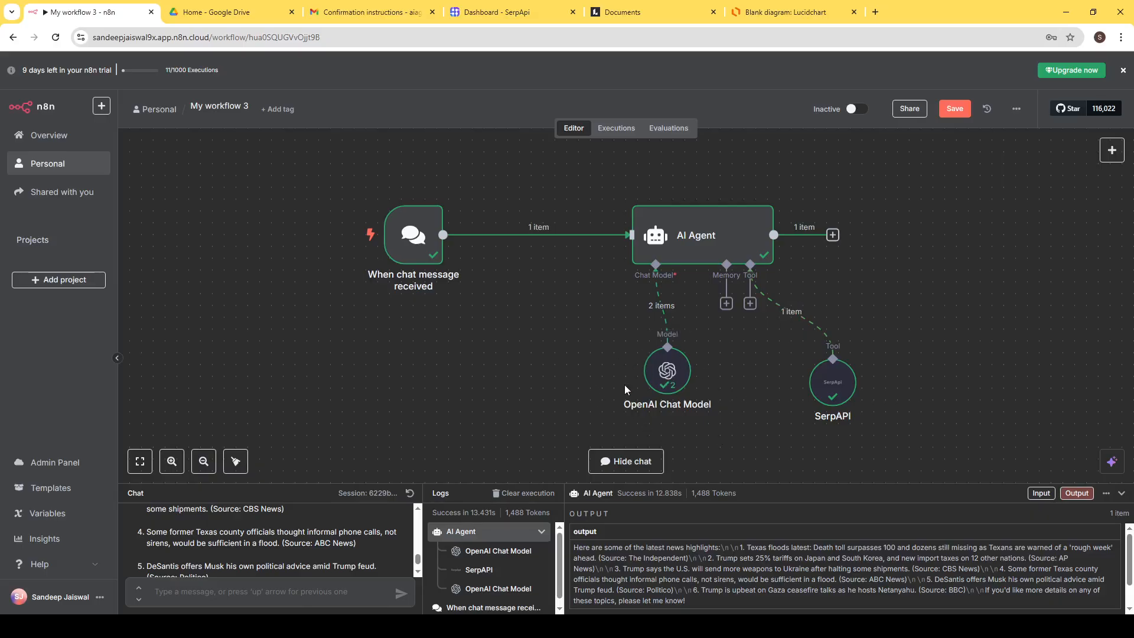
Move the OpenAI Chat Model node slightly to the left beneath the AI Agent.
{"action": "left_click_drag", "start_coordinate": [662, 379], "coordinate": [639, 380]}
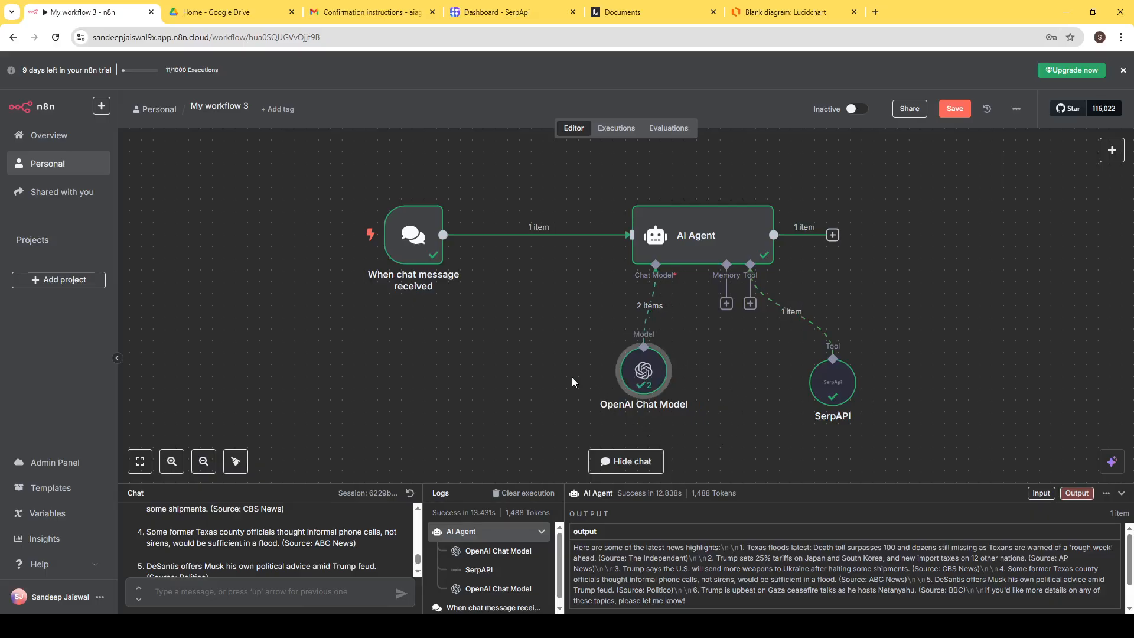
{"action": "left_click", "coordinate": [572, 377]}
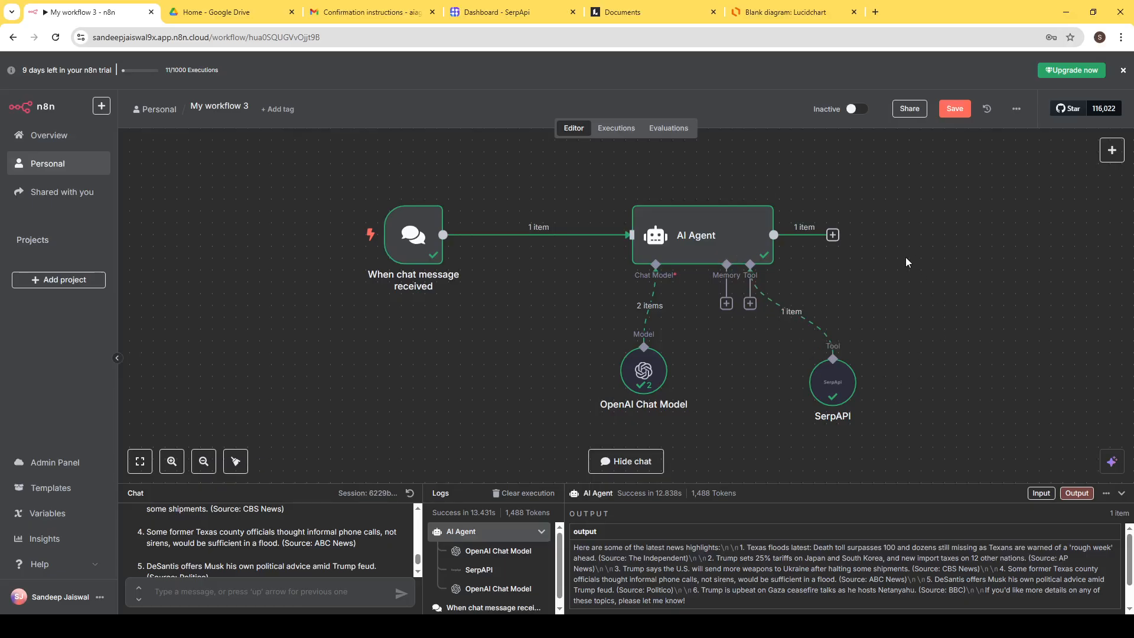
{"action": "mouse_move", "coordinate": [806, 302]}
{"action": "mouse_move", "coordinate": [839, 381]}
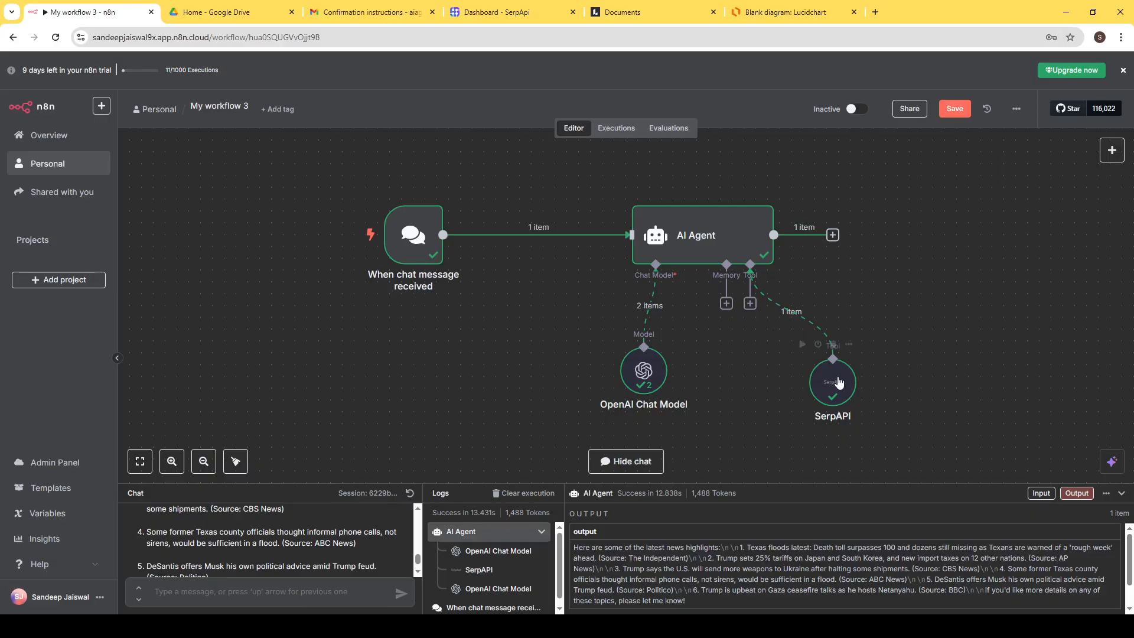